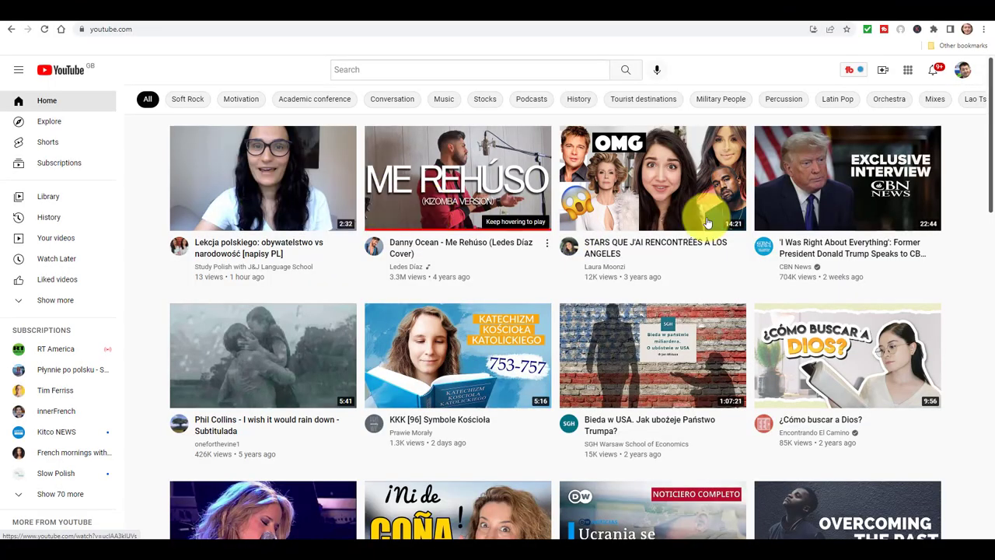
Step: Scroll down the Moodle course page, then switch the browser to the Photopea start page
{"action": "scroll", "coordinate": [662, 204], "scroll_direction": "down", "scroll_amount": 1}
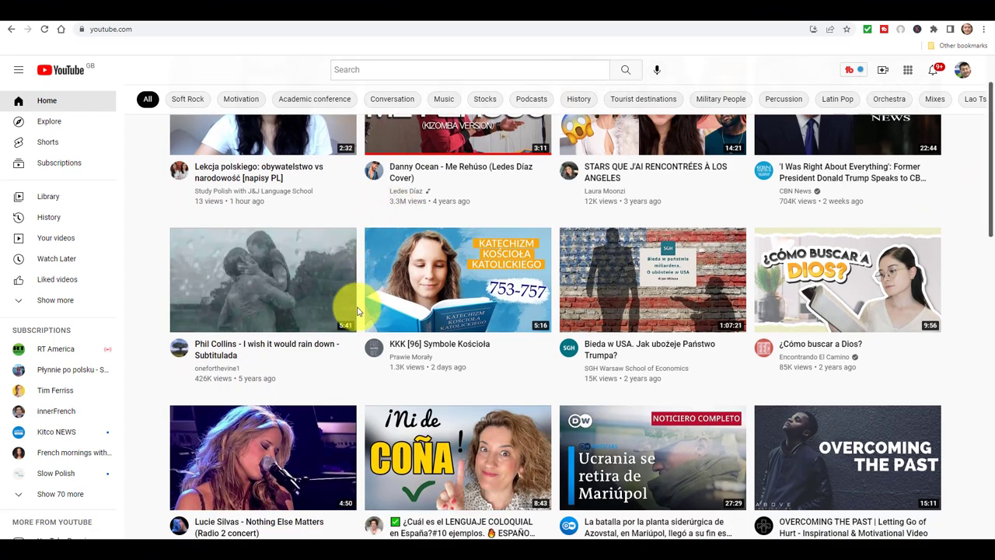
{"action": "mouse_move", "coordinate": [504, 276]}
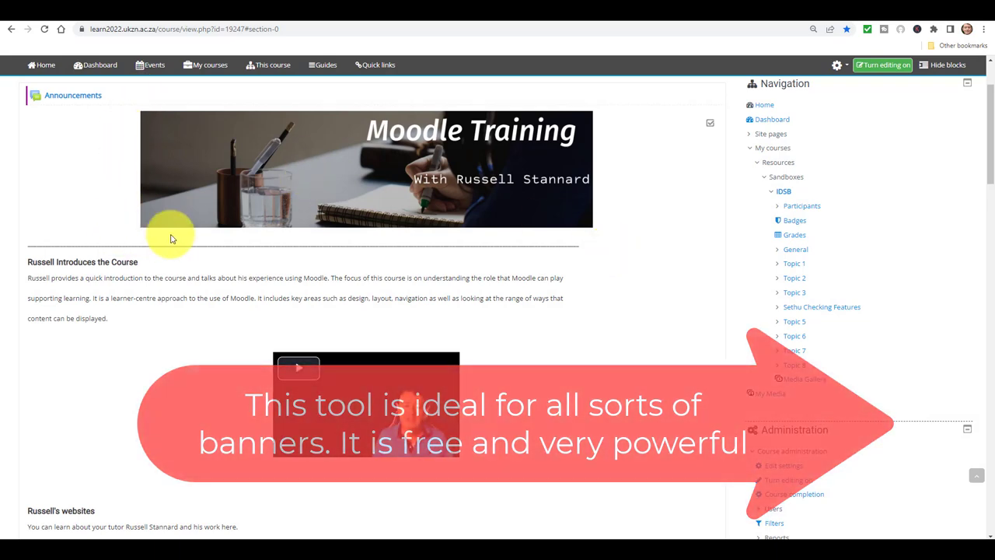
{"action": "left_click_drag", "start_coordinate": [986, 122], "coordinate": [983, 244]}
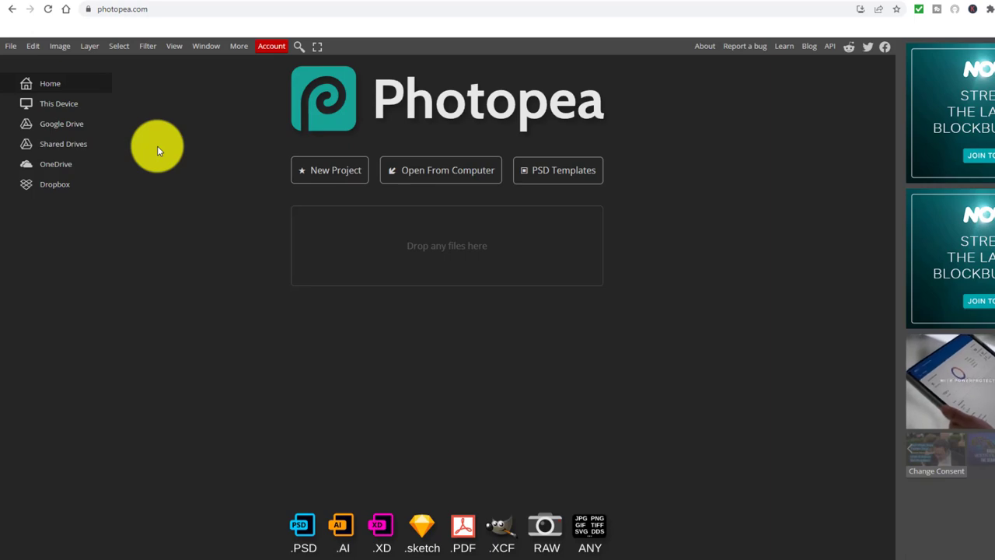
Step: Create a new 728 x 90 Leaderboard ad project from the city-skyline 'What Is Love?' template
{"action": "left_click", "coordinate": [344, 174]}
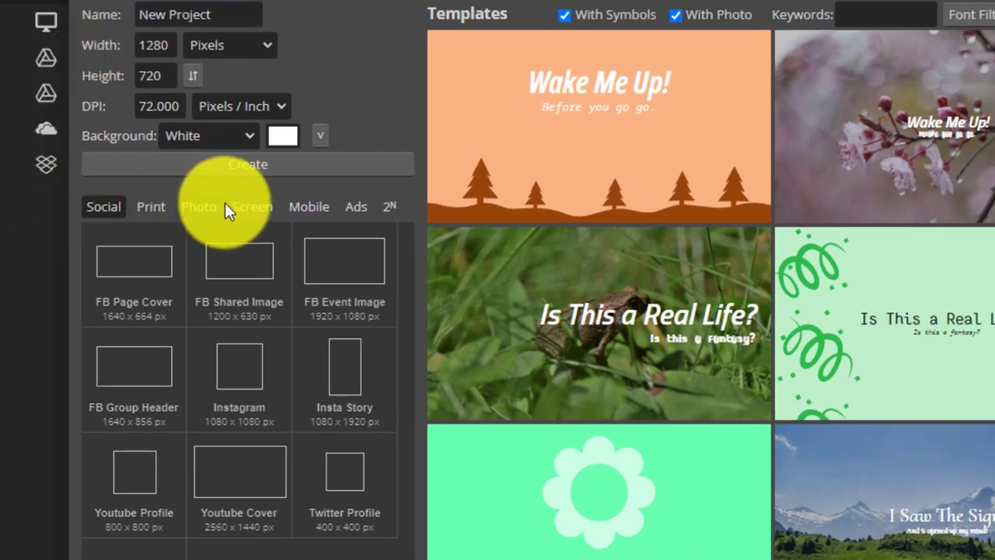
{"action": "left_click", "coordinate": [357, 205]}
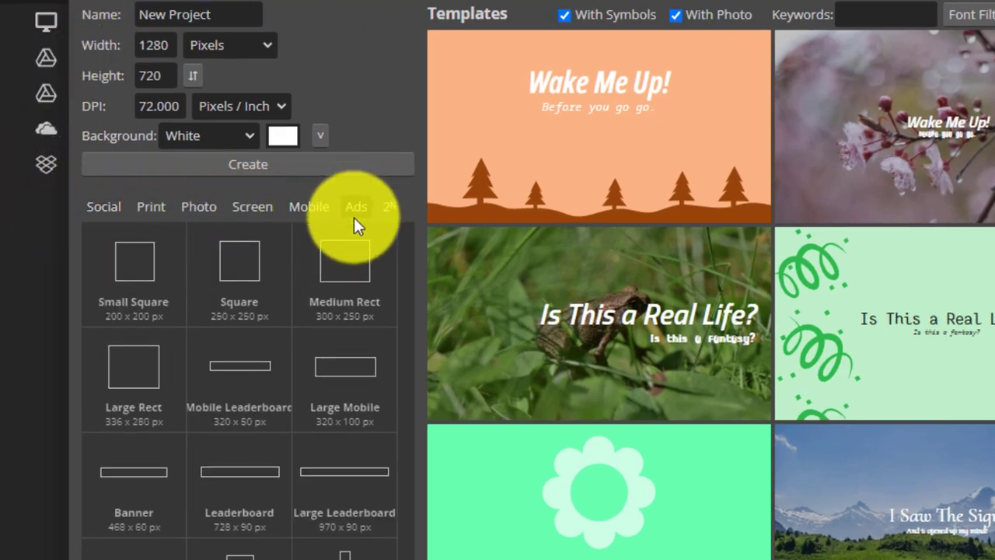
{"action": "left_click", "coordinate": [238, 496]}
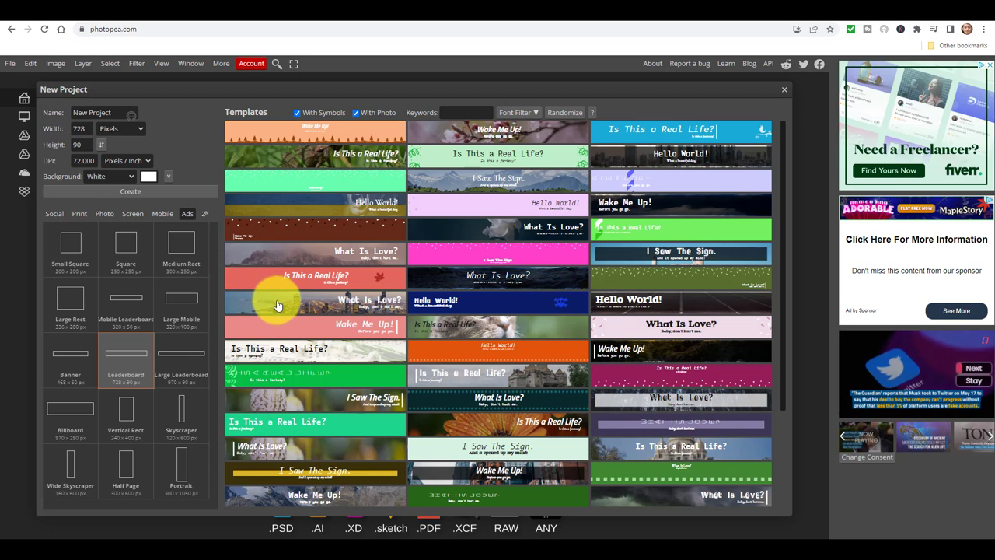
{"action": "left_click", "coordinate": [278, 305]}
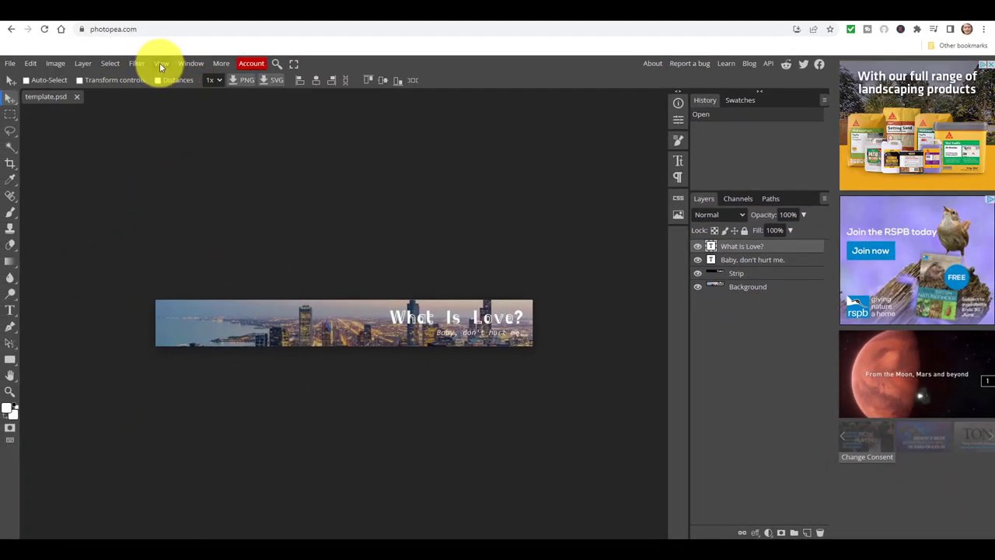
Step: Zoom in, delete the 'Baby, don't hurt me.' subtitle layer, and select the 'What Is Love?' layer
{"action": "left_click", "coordinate": [159, 63]}
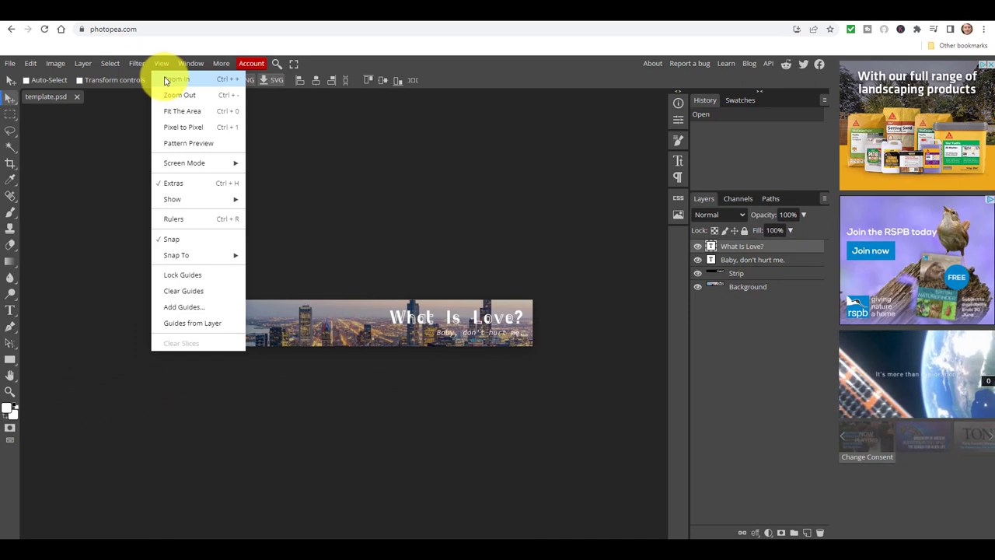
{"action": "left_click", "coordinate": [167, 79]}
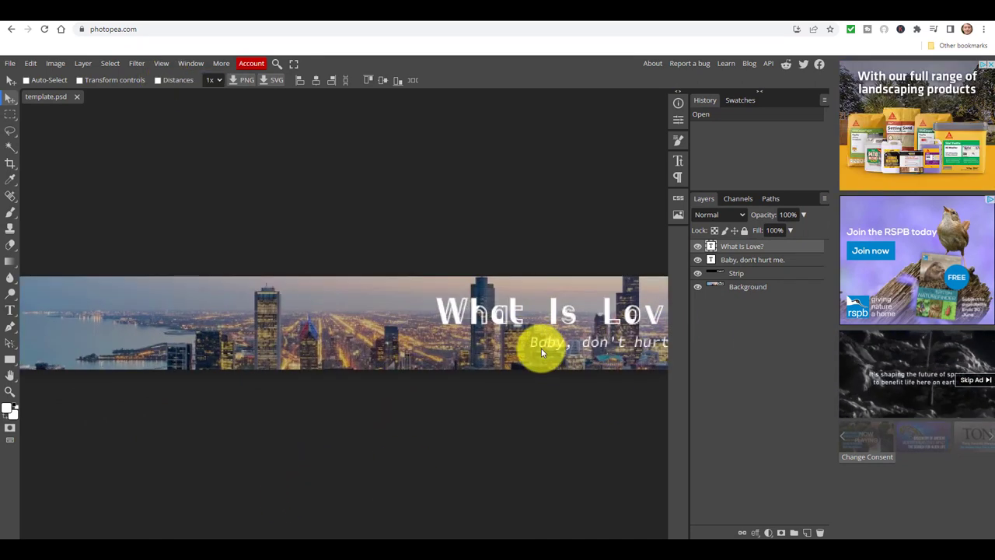
{"action": "left_click", "coordinate": [754, 261]}
{"action": "right_click", "coordinate": [754, 263]}
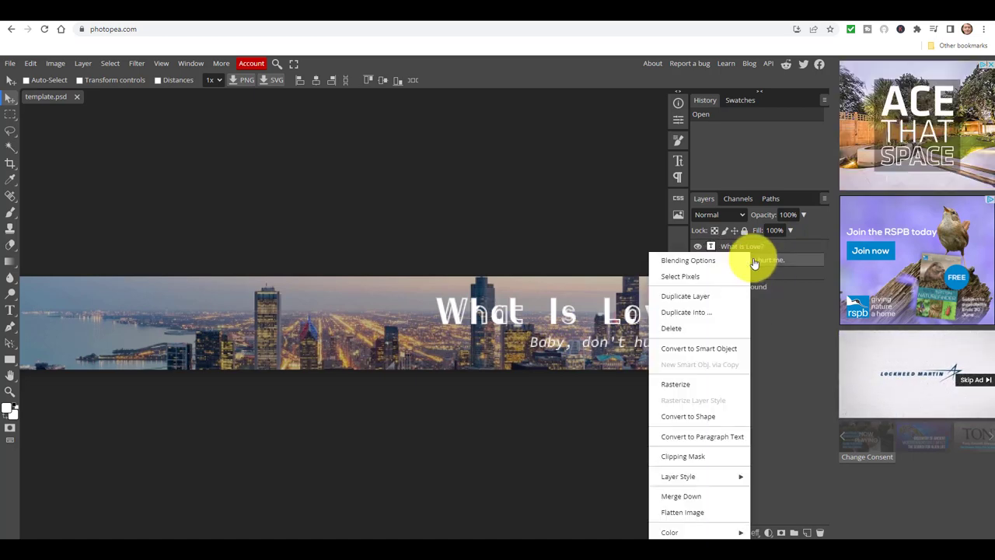
{"action": "left_click", "coordinate": [670, 329]}
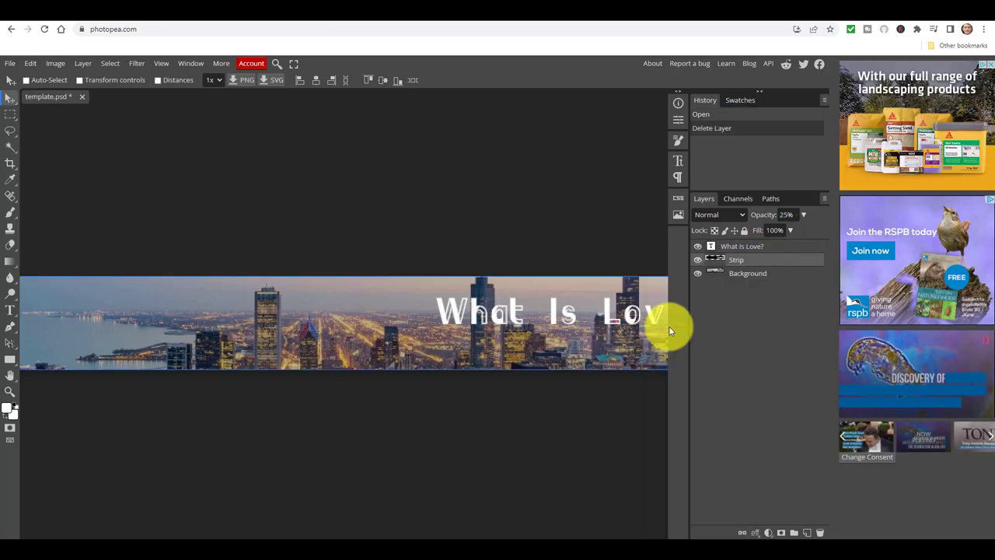
{"action": "left_click", "coordinate": [742, 249]}
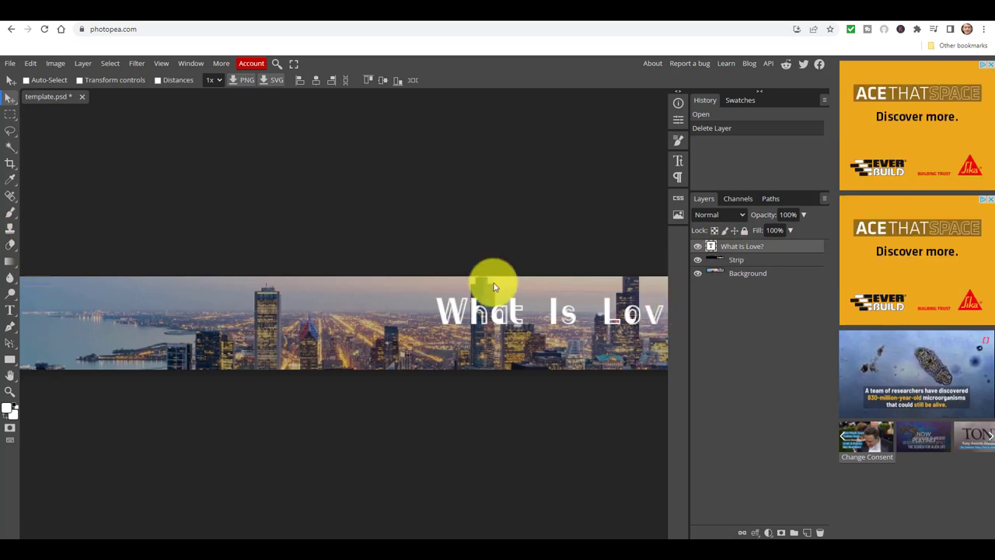
Step: Retype the title as 'Russell Stannard', then change it to 'Unit 1'
{"action": "double_click", "coordinate": [475, 316]}
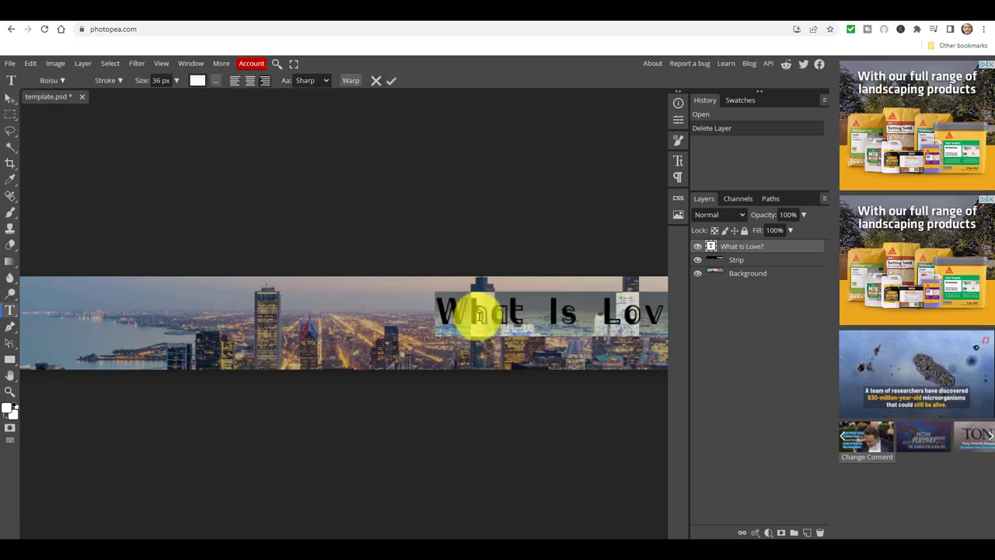
{"action": "key", "text": "BackSpace"}
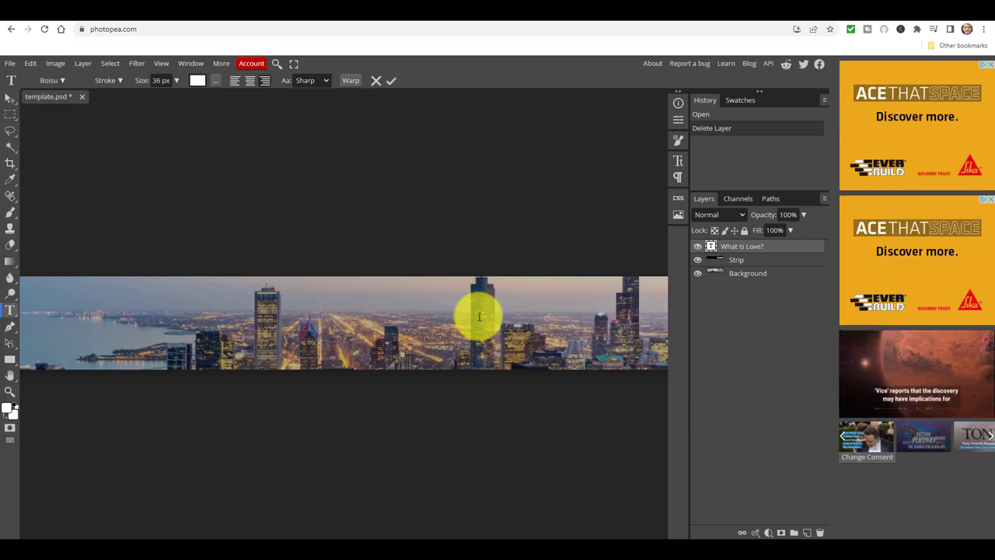
{"action": "type", "text": "Russell Stannard"}
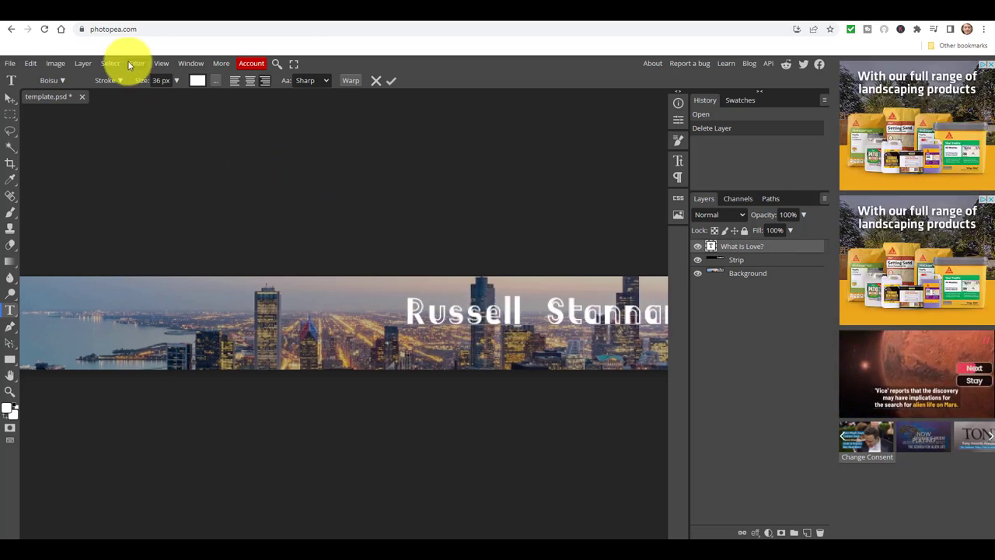
{"action": "left_click", "coordinate": [157, 66]}
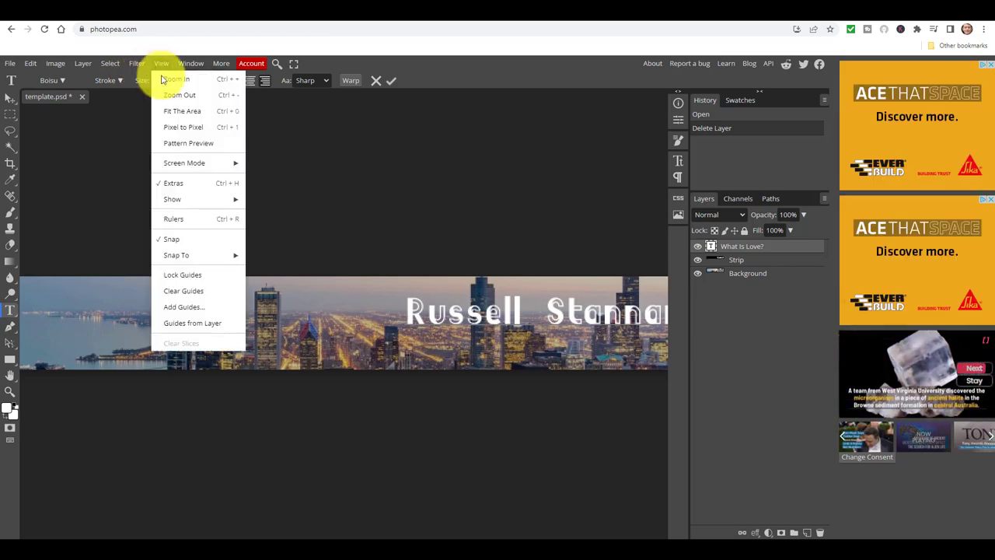
{"action": "left_click", "coordinate": [178, 96]}
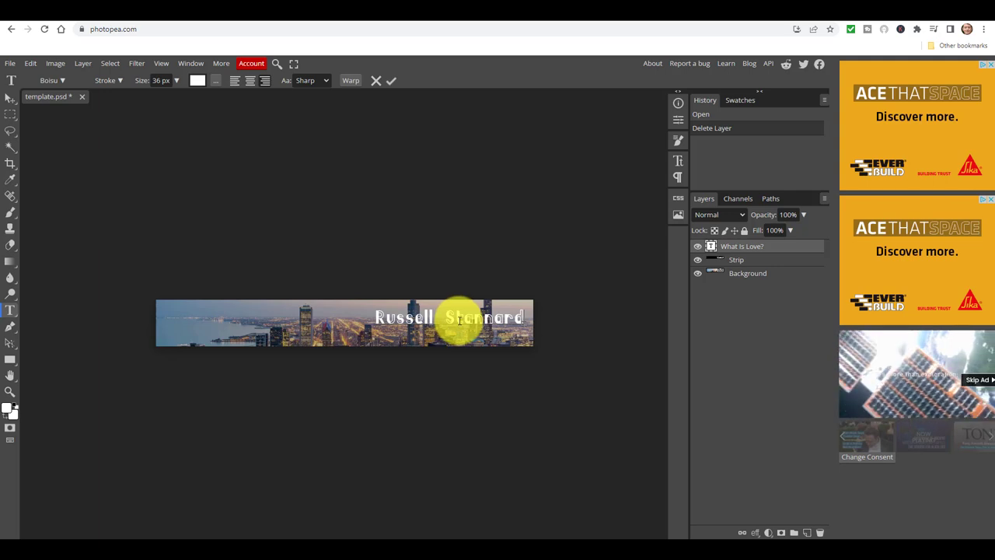
{"action": "left_click", "coordinate": [730, 244]}
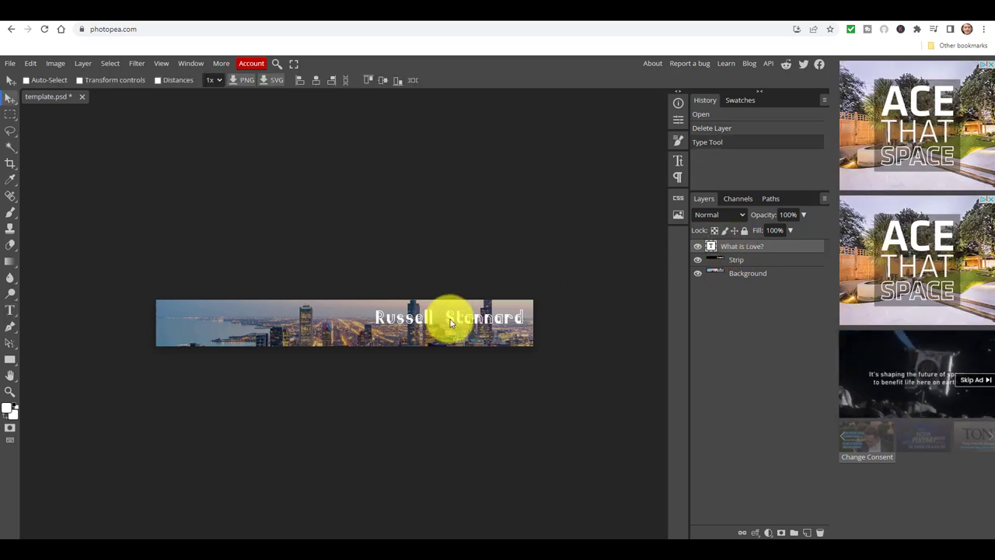
{"action": "double_click", "coordinate": [451, 320]}
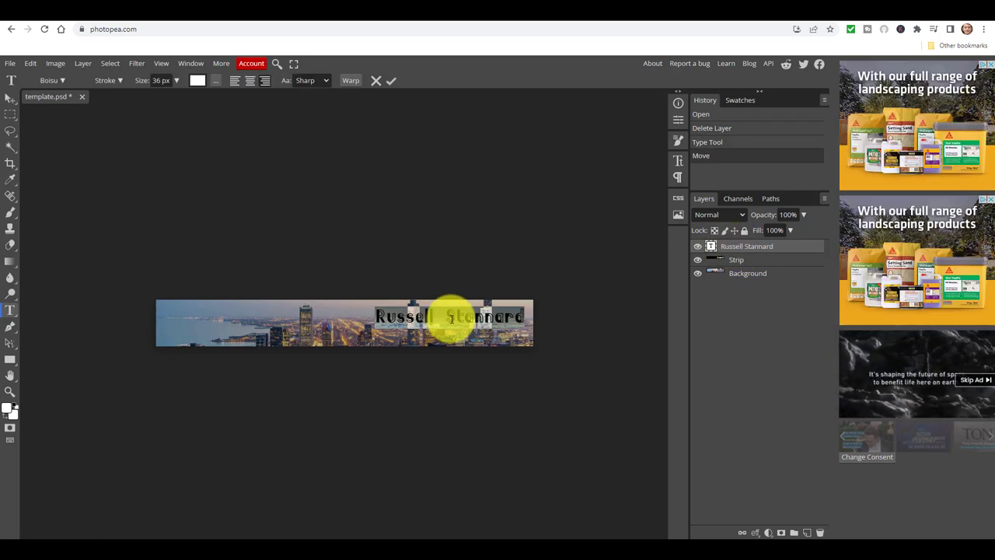
{"action": "type", "text": "Unit 1"}
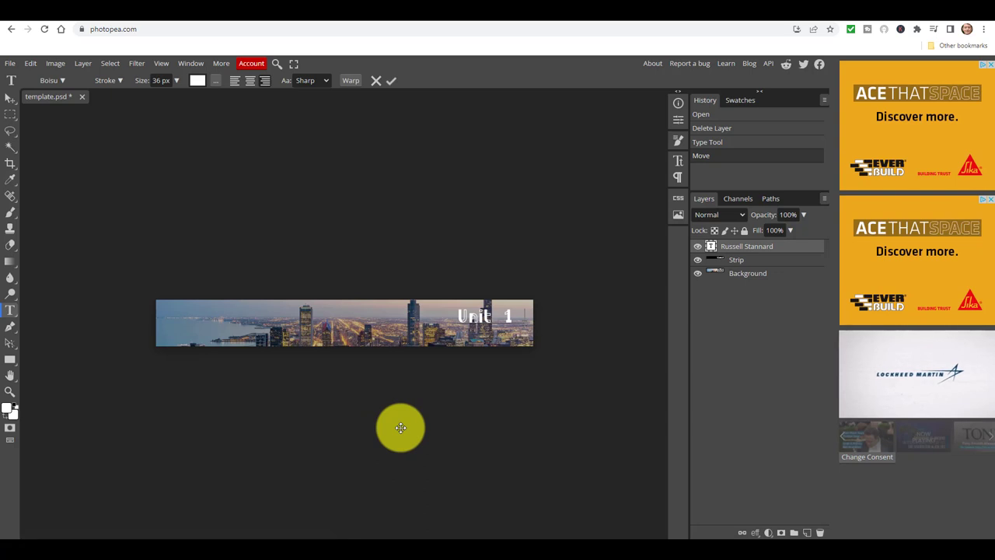
Step: Commit the 'Unit 1' text and drag it with the Move tool to the banner's left end
{"action": "left_click", "coordinate": [745, 253]}
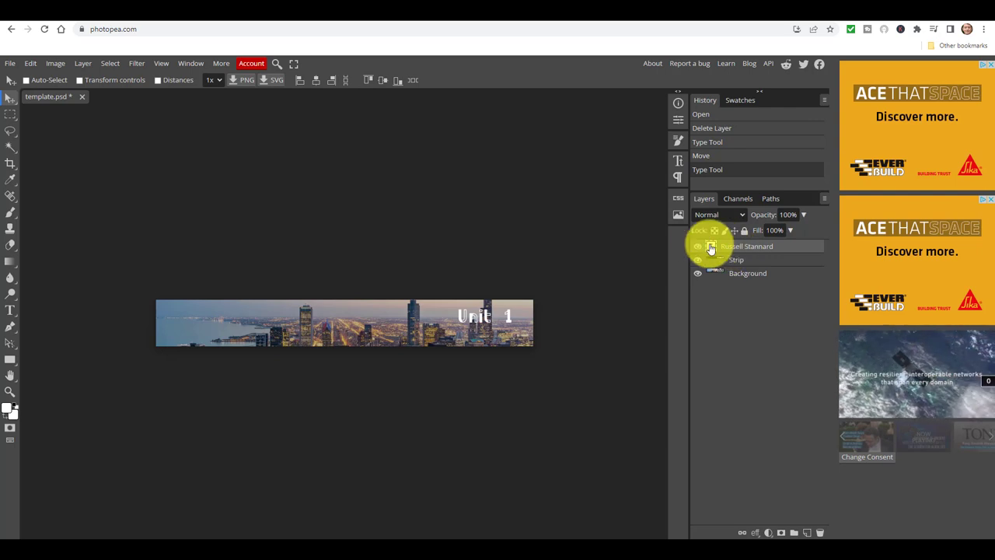
{"action": "double_click", "coordinate": [483, 322]}
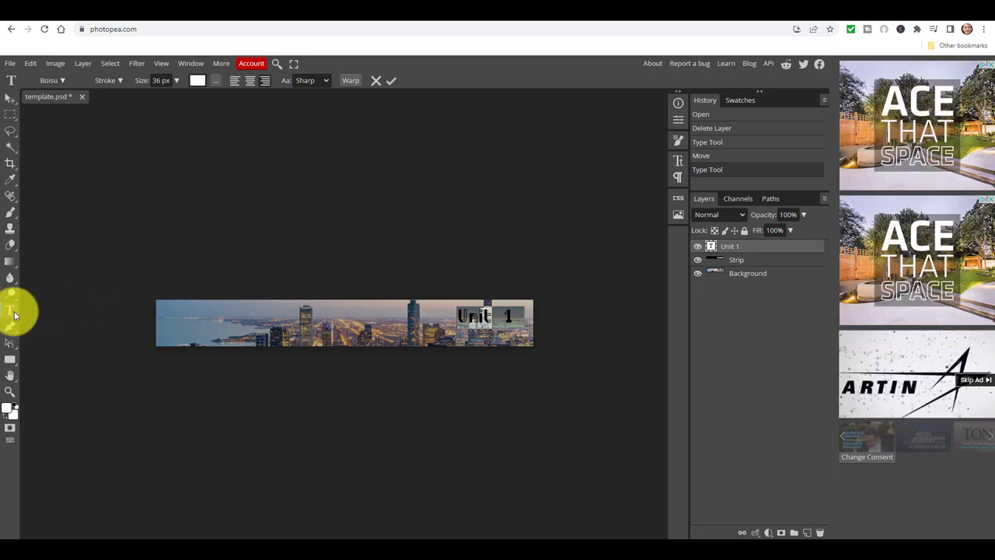
{"action": "left_click", "coordinate": [11, 311]}
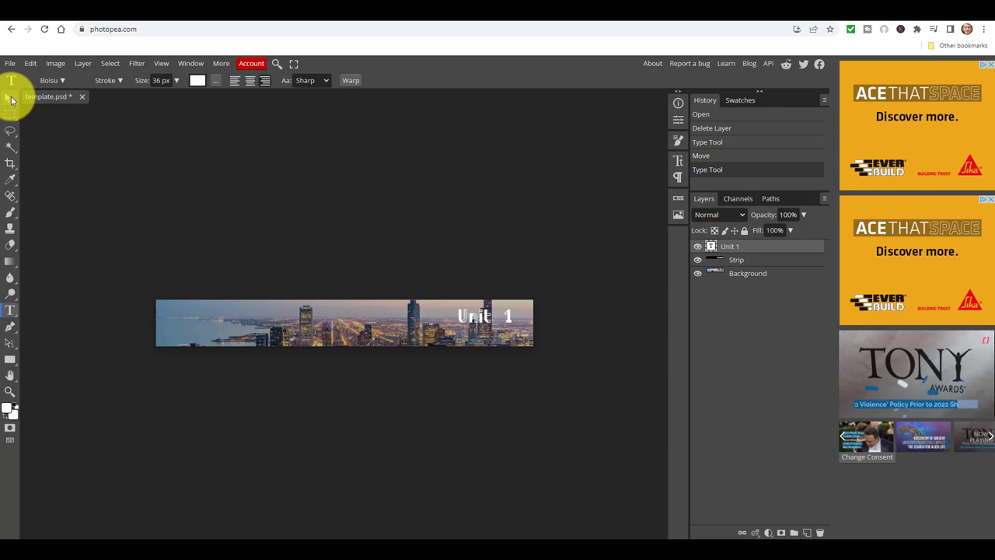
{"action": "left_click", "coordinate": [11, 99]}
{"action": "left_click_drag", "start_coordinate": [473, 325], "coordinate": [194, 323]}
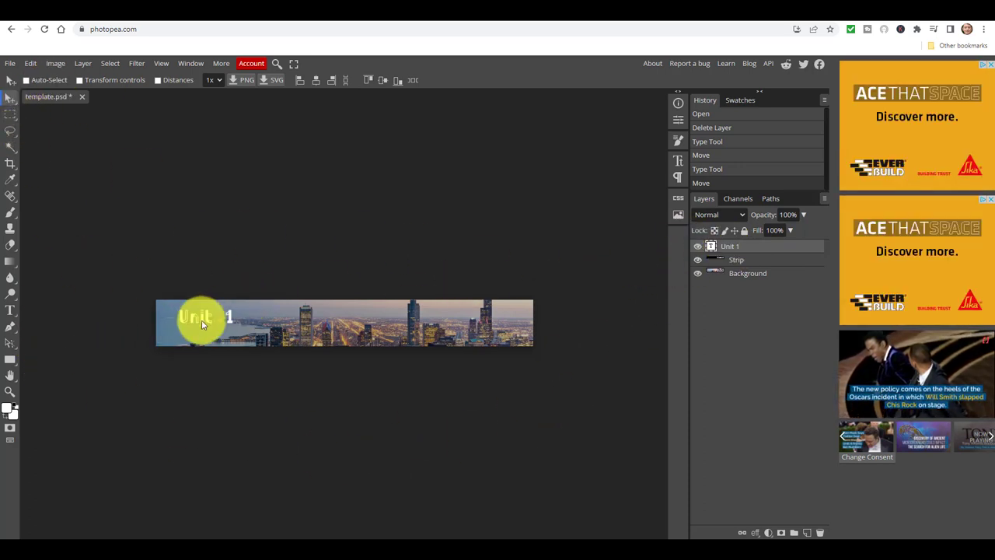
{"action": "left_click_drag", "start_coordinate": [219, 332], "coordinate": [197, 332]}
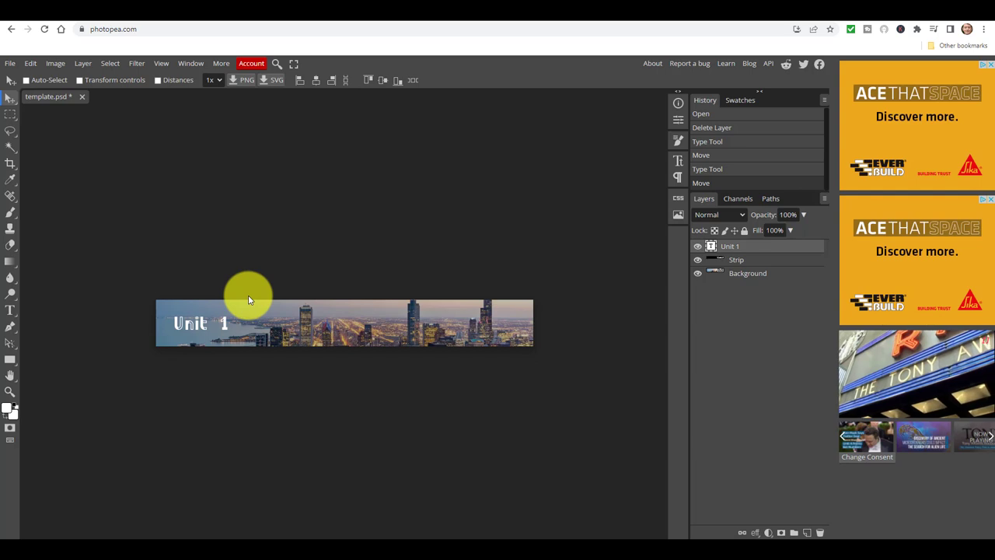
Step: Export the banner as a JPG named unit1Banner, then bring the course-videos folder window forward
{"action": "left_click", "coordinate": [10, 65]}
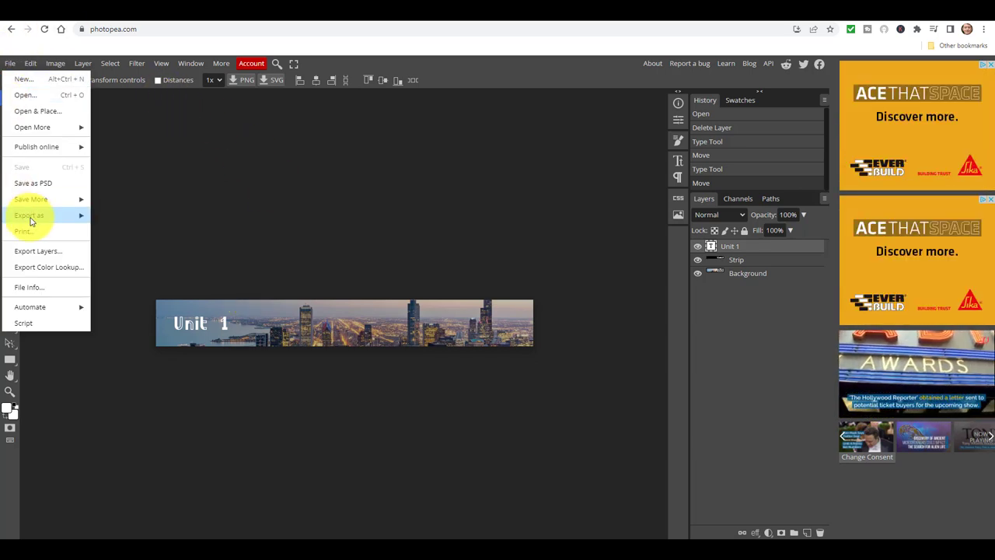
{"action": "mouse_move", "coordinate": [29, 215]}
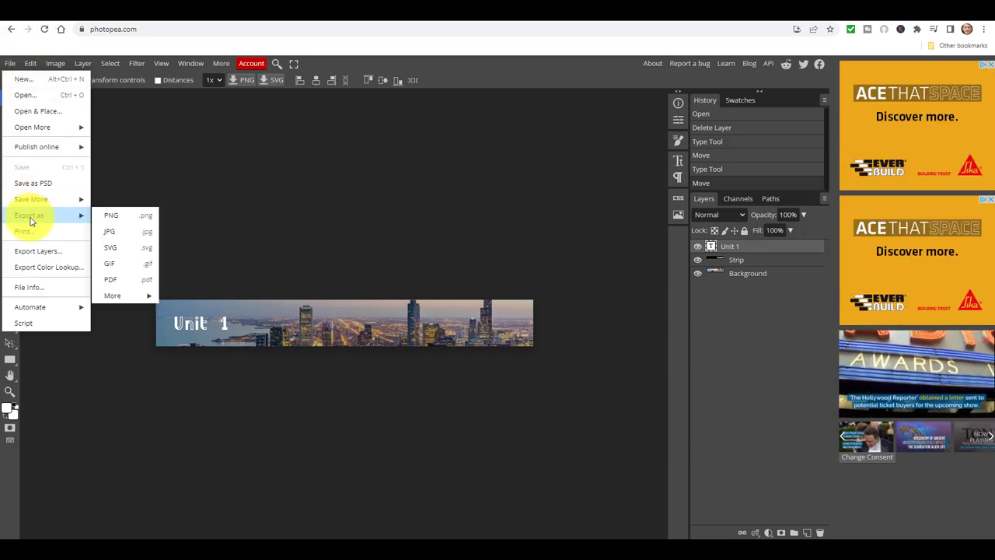
{"action": "left_click", "coordinate": [124, 232]}
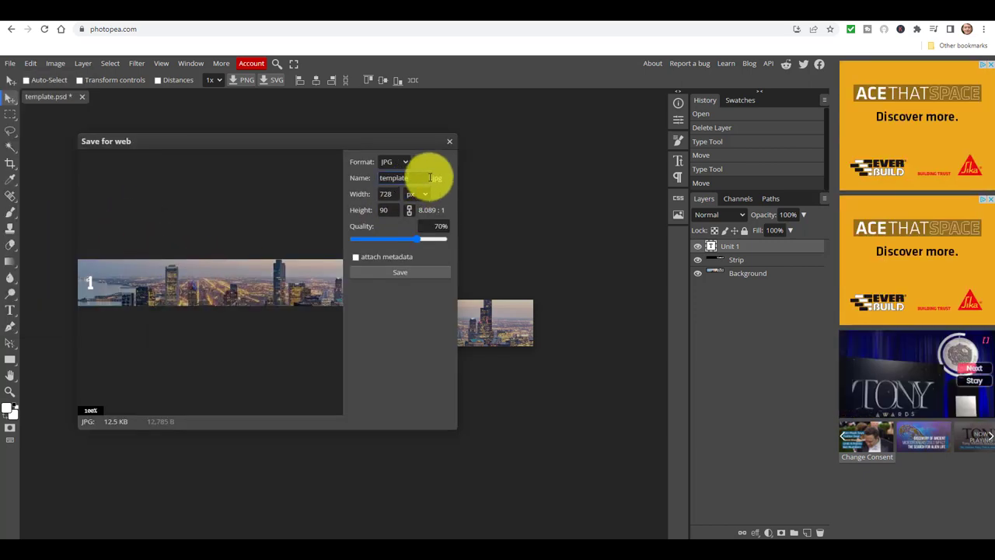
{"action": "key", "text": "BackSpace"}
{"action": "key", "text": "BackSpace"}
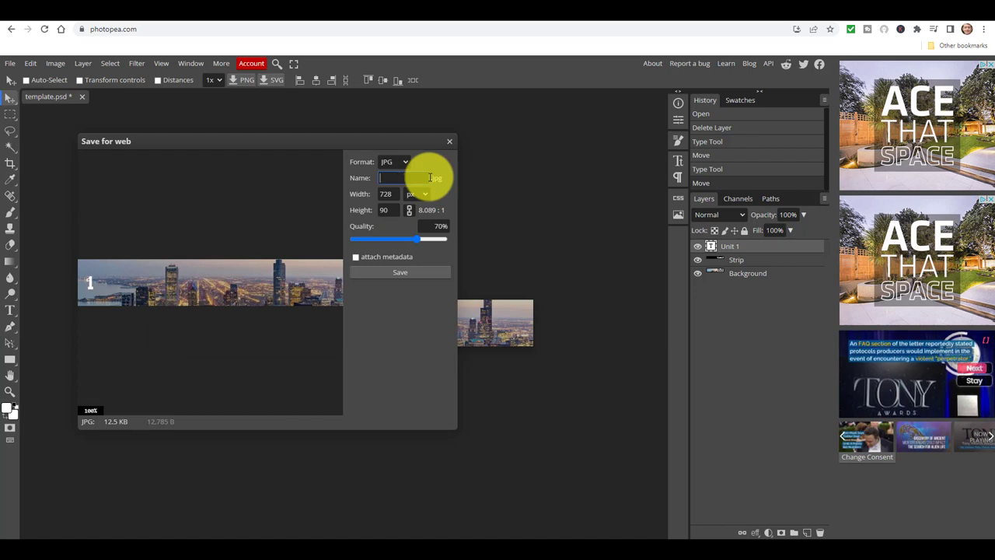
{"action": "type", "text": "Cour"}
{"action": "key", "text": "BackSpace"}
{"action": "key", "text": "BackSpace"}
{"action": "key", "text": "BackSpace"}
{"action": "type", "text": "uni"}
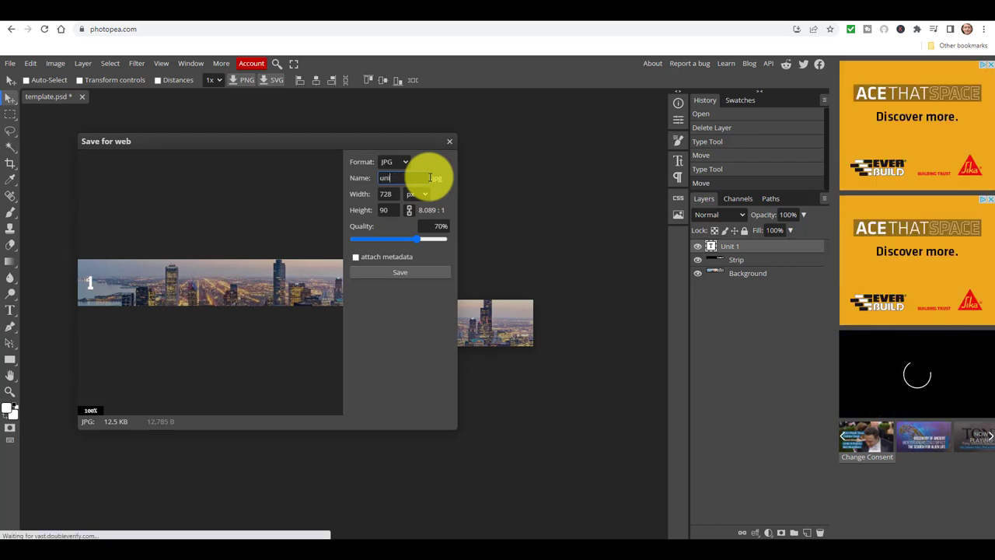
{"action": "type", "text": "t1Banner"}
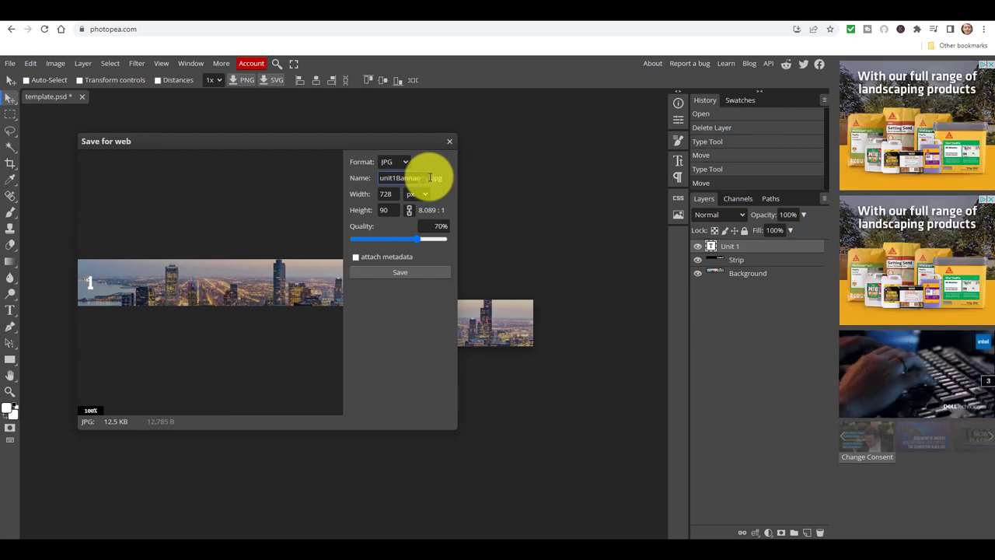
{"action": "key", "text": "BackSpace"}
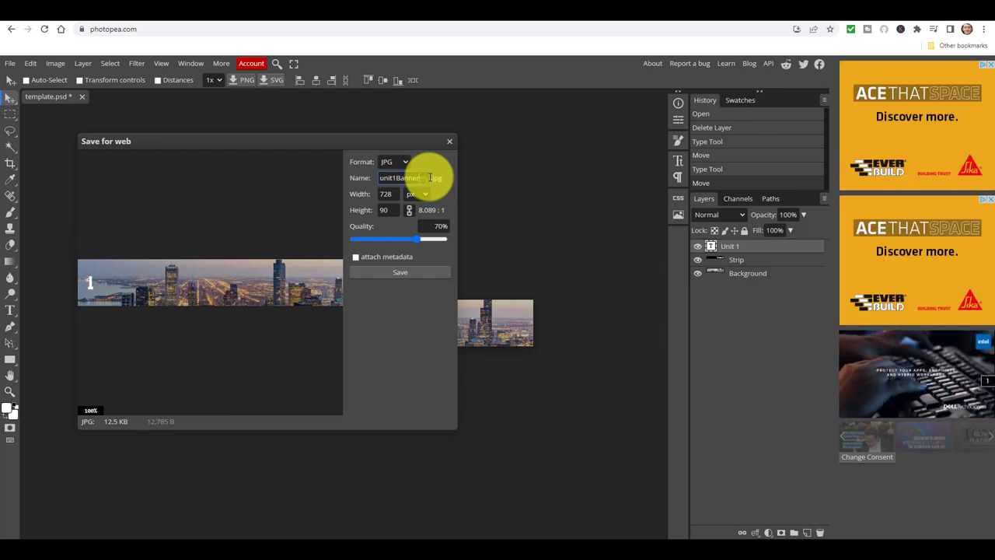
{"action": "left_click", "coordinate": [407, 269]}
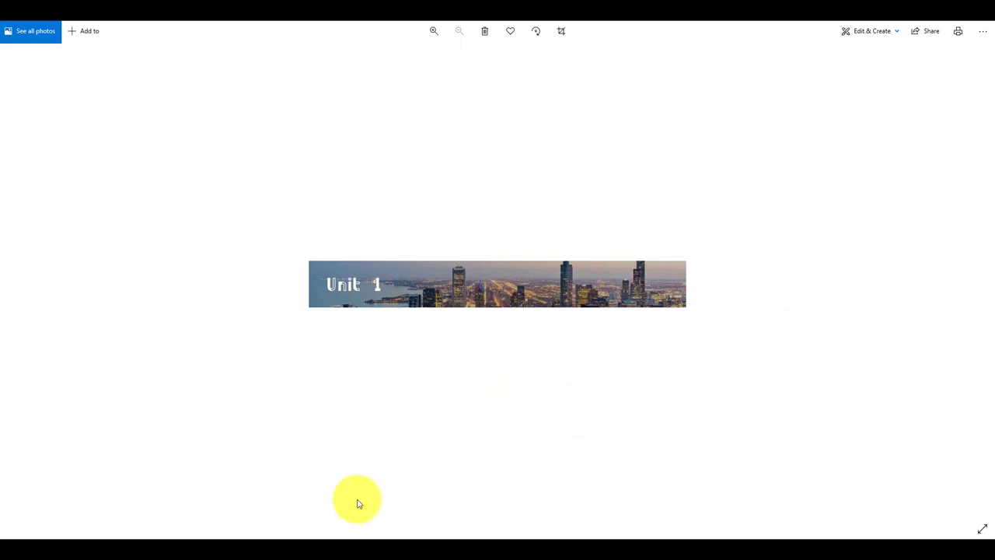
{"action": "mouse_move", "coordinate": [294, 535]}
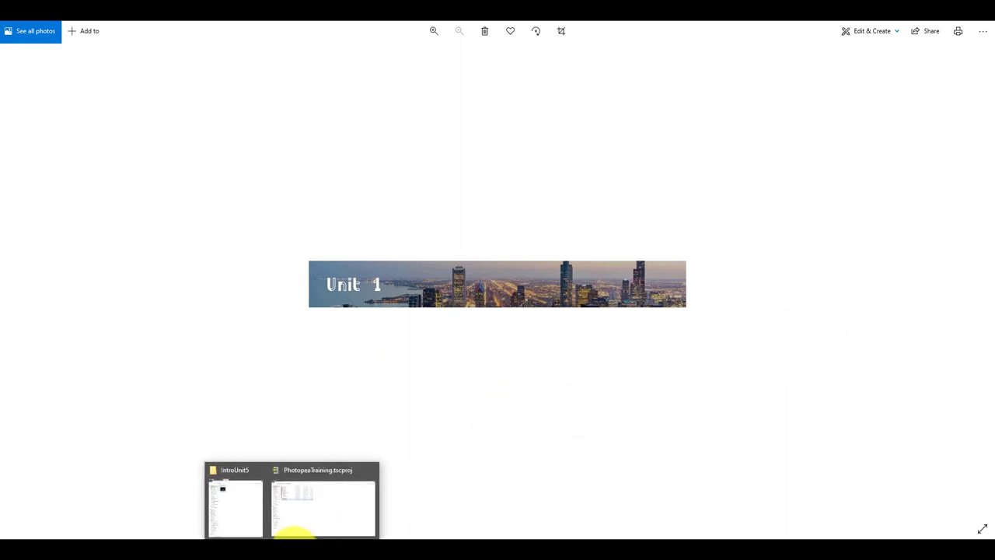
{"action": "left_click", "coordinate": [325, 520]}
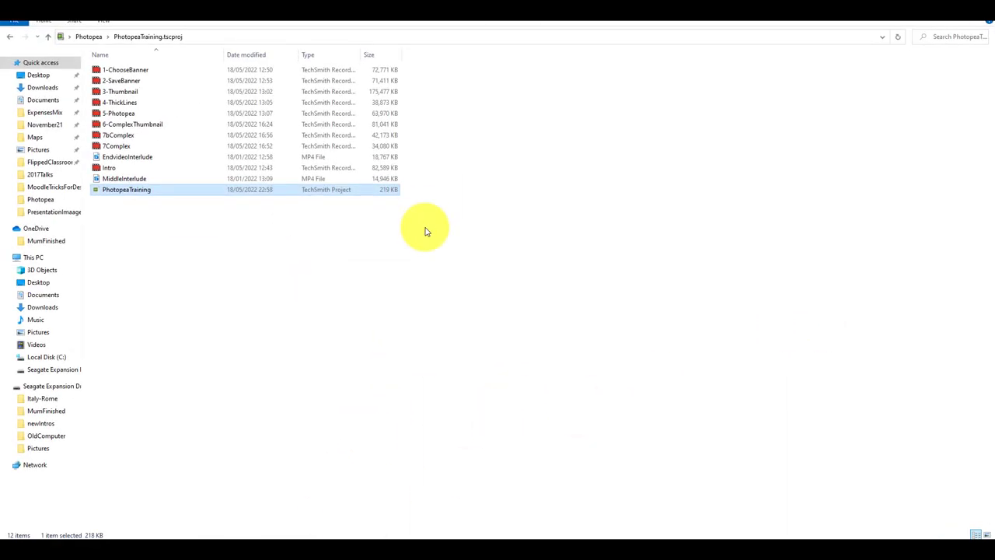
Step: Open the Downloads folder from File Explorer's navigation pane
{"action": "left_click", "coordinate": [43, 88]}
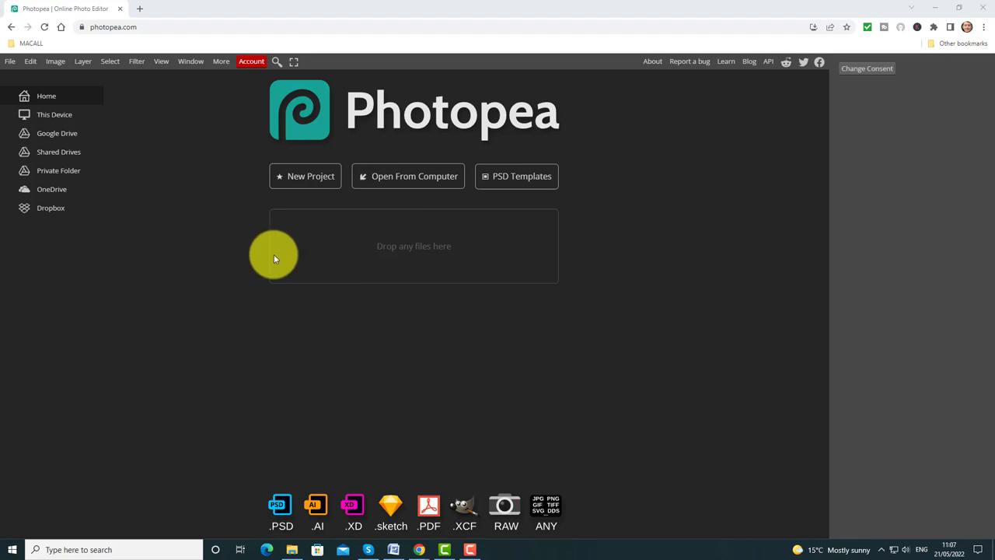
Step: Start a new project from the Photopea start page
{"action": "left_click", "coordinate": [309, 179]}
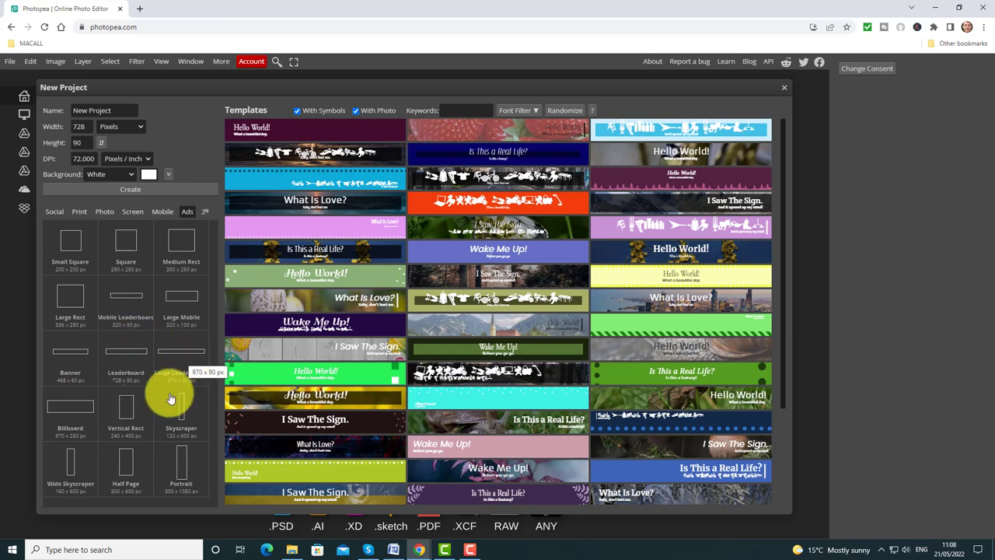
Step: Choose the 970x250 Billboard size and open the city-skyline 'What Is Love?' template
{"action": "left_click", "coordinate": [71, 412]}
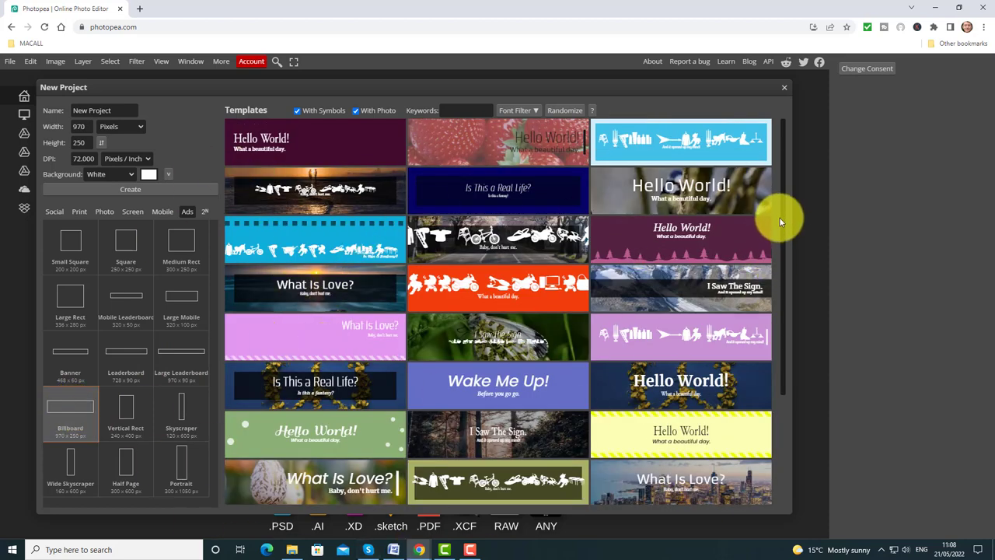
{"action": "left_click_drag", "start_coordinate": [781, 224], "coordinate": [767, 511]}
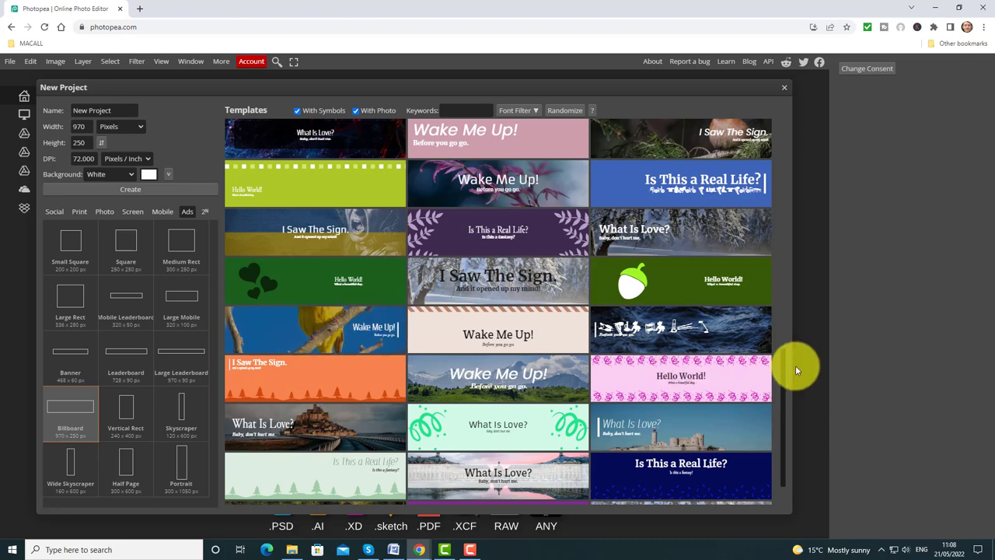
{"action": "scroll", "coordinate": [782, 373], "scroll_direction": "down", "scroll_amount": 1}
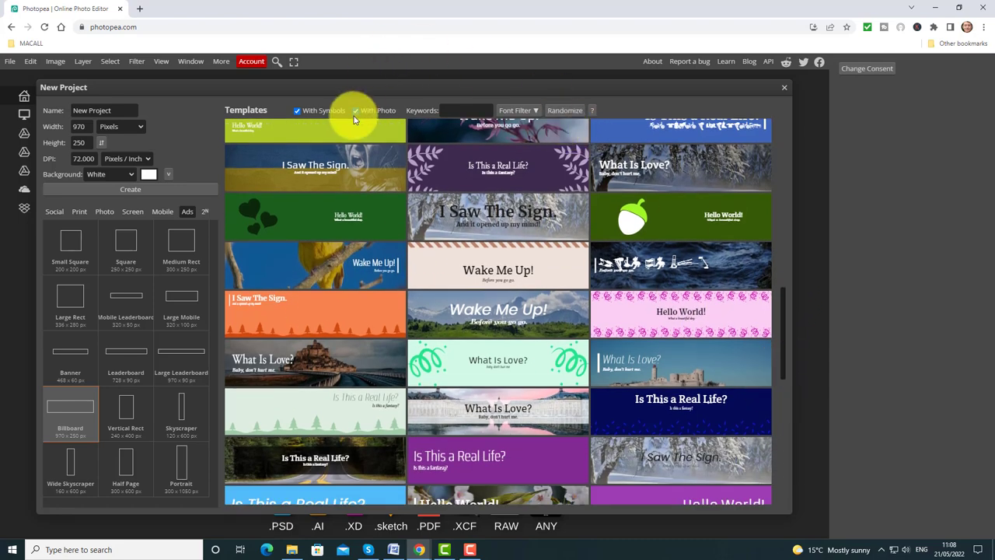
{"action": "left_click", "coordinate": [355, 112]}
{"action": "left_click", "coordinate": [355, 112]}
{"action": "scroll", "coordinate": [784, 320], "scroll_direction": "down", "scroll_amount": 1}
{"action": "scroll", "coordinate": [782, 377], "scroll_direction": "down", "scroll_amount": 6}
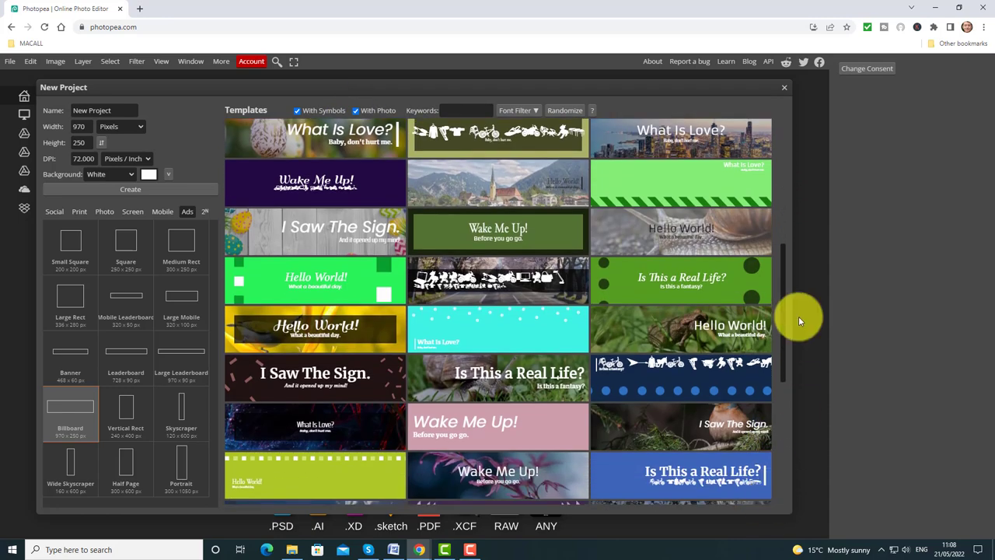
{"action": "scroll", "coordinate": [783, 269], "scroll_direction": "down", "scroll_amount": 8}
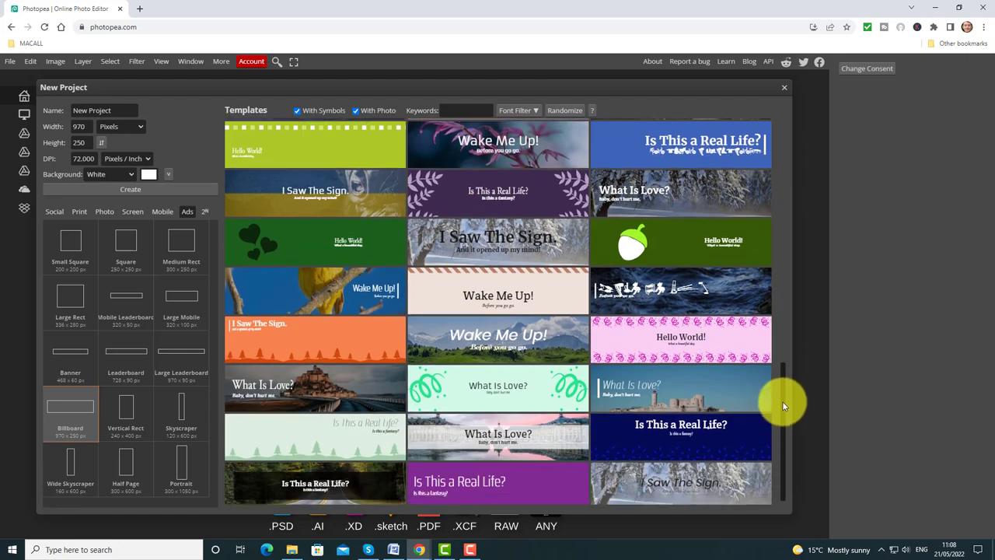
{"action": "scroll", "coordinate": [781, 420], "scroll_direction": "down", "scroll_amount": 8}
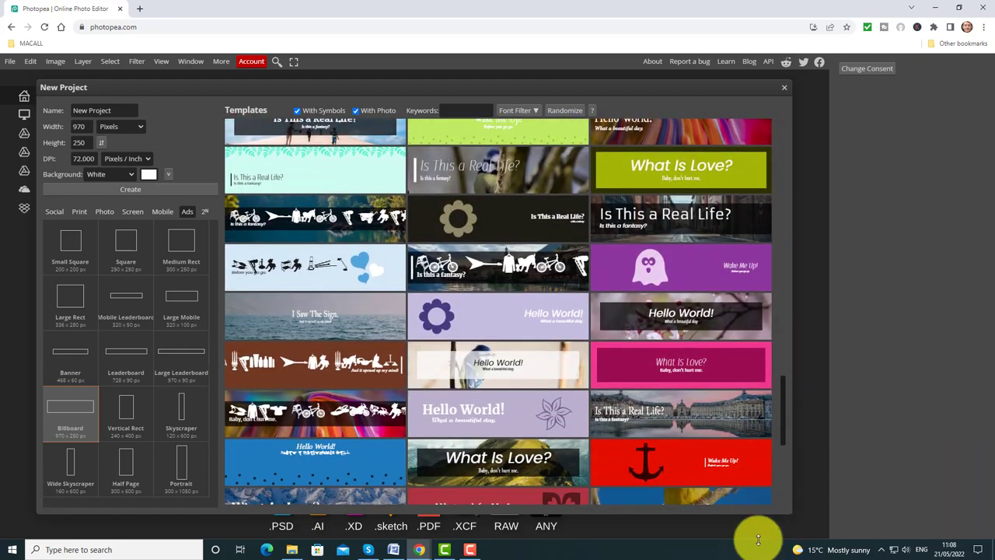
{"action": "scroll", "coordinate": [733, 311], "scroll_direction": "down", "scroll_amount": 5}
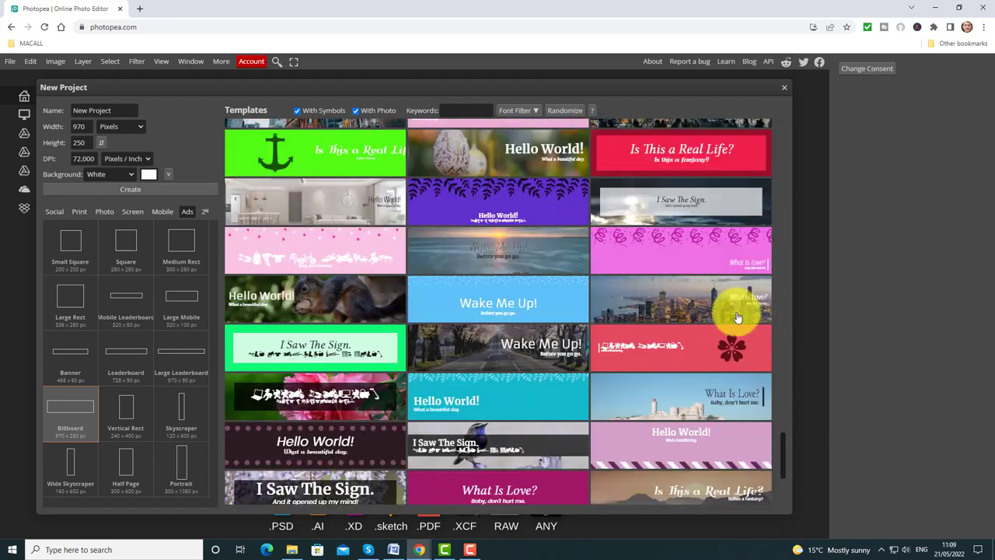
{"action": "left_click", "coordinate": [683, 303]}
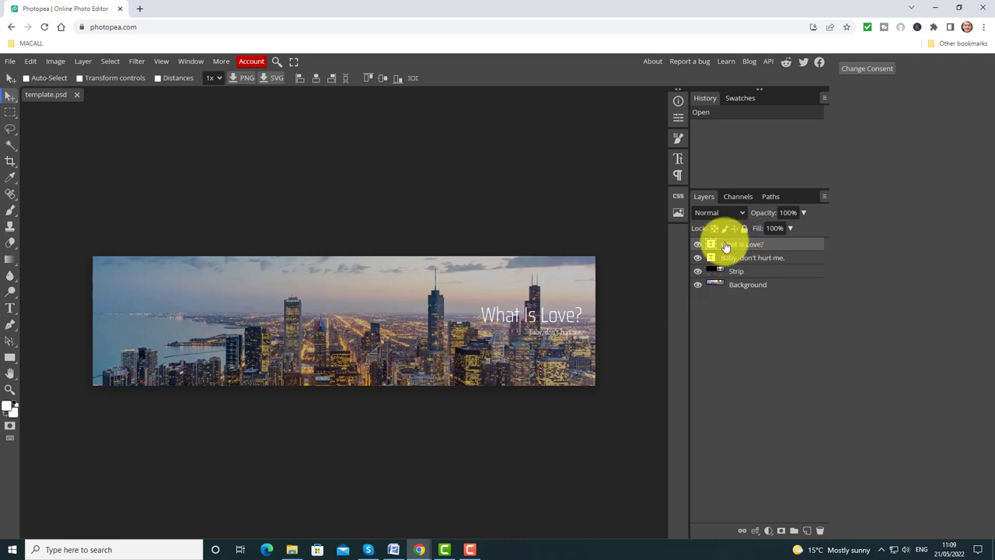
Step: Retype the title as 'Moodle Course' and enlarge it to 76 px
{"action": "double_click", "coordinate": [527, 315]}
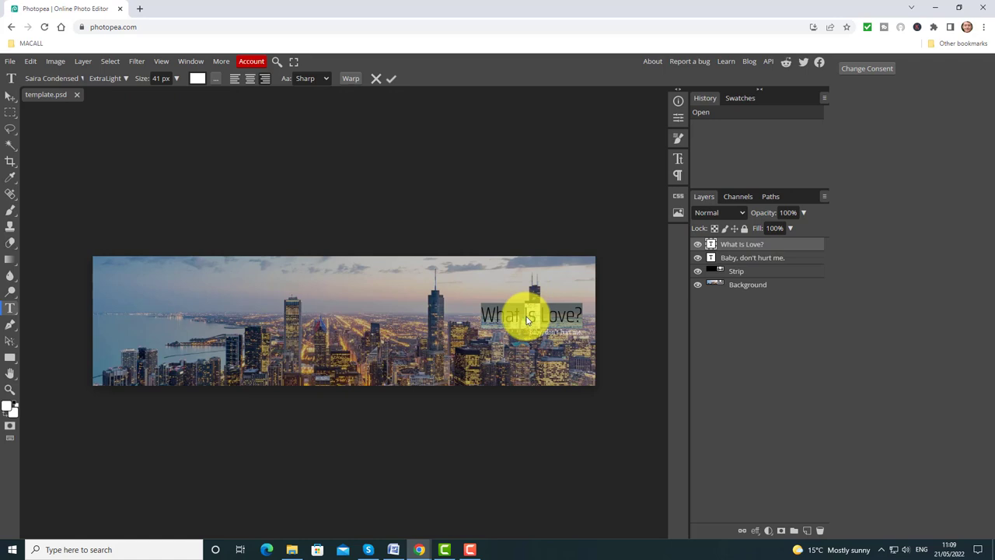
{"action": "type", "text": "Moodle"}
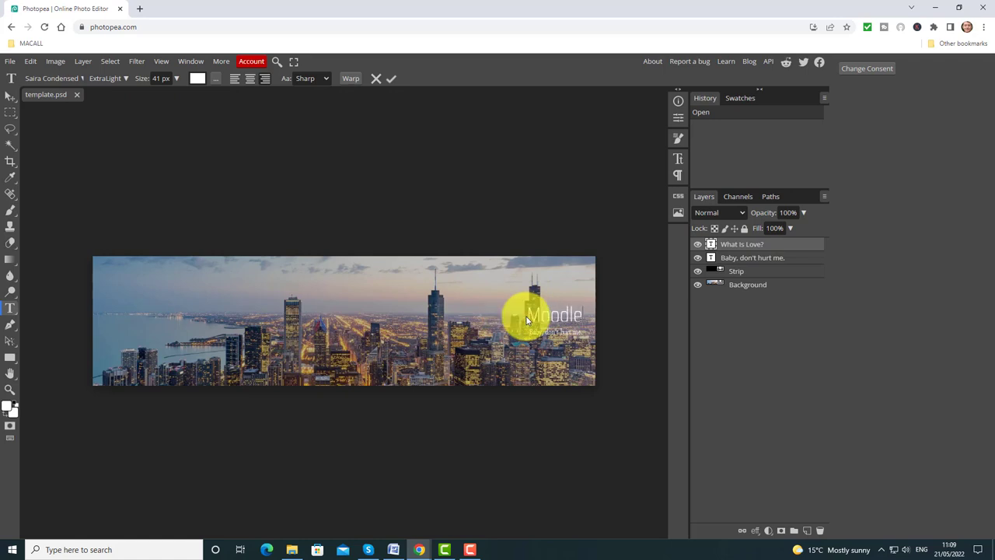
{"action": "type", "text": " Course"}
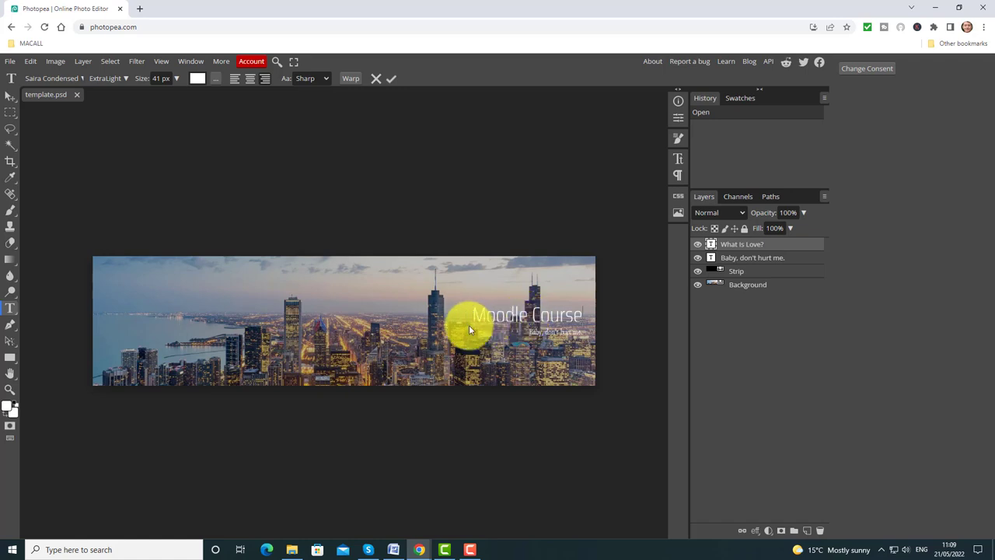
{"action": "left_click_drag", "start_coordinate": [587, 317], "coordinate": [460, 314]}
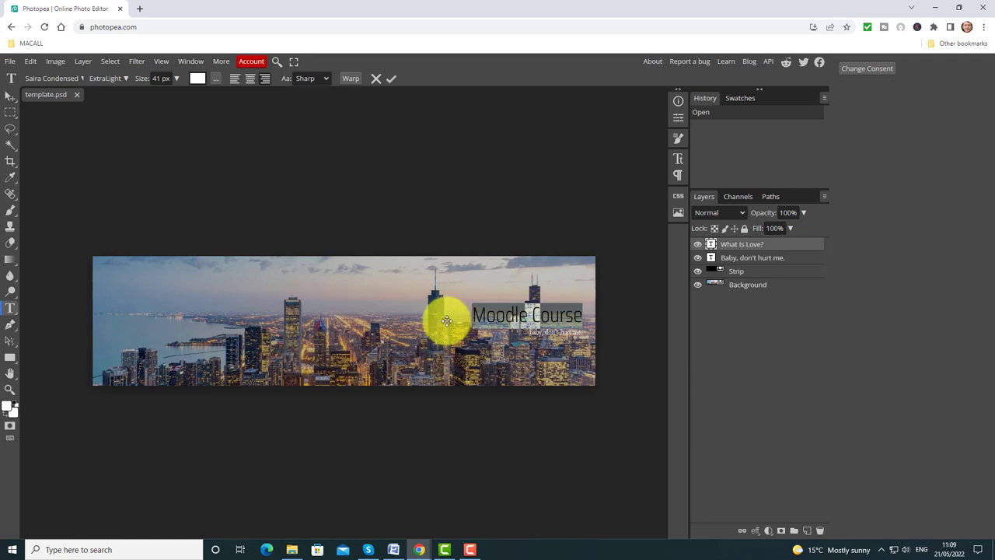
{"action": "left_click", "coordinate": [176, 79]}
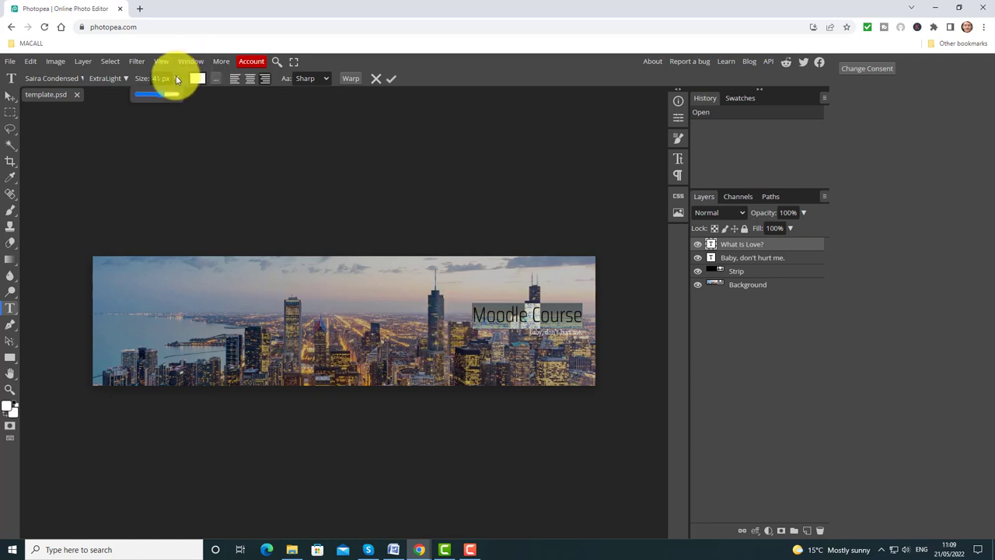
{"action": "left_click_drag", "start_coordinate": [163, 95], "coordinate": [167, 97]}
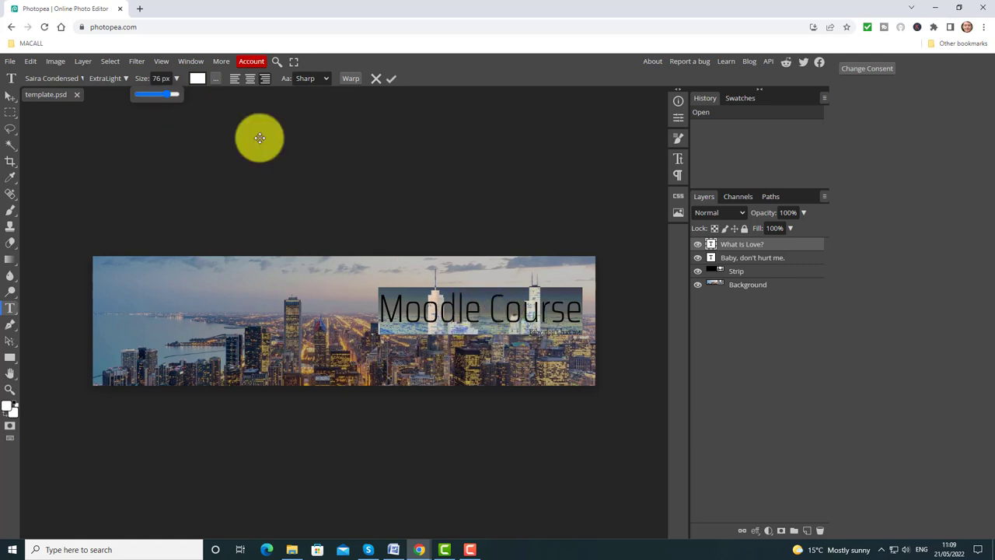
Step: Move the 'Moodle Course' title to the banner's upper left, then select the 'Baby, don't hurt me.' layer
{"action": "left_click", "coordinate": [11, 94]}
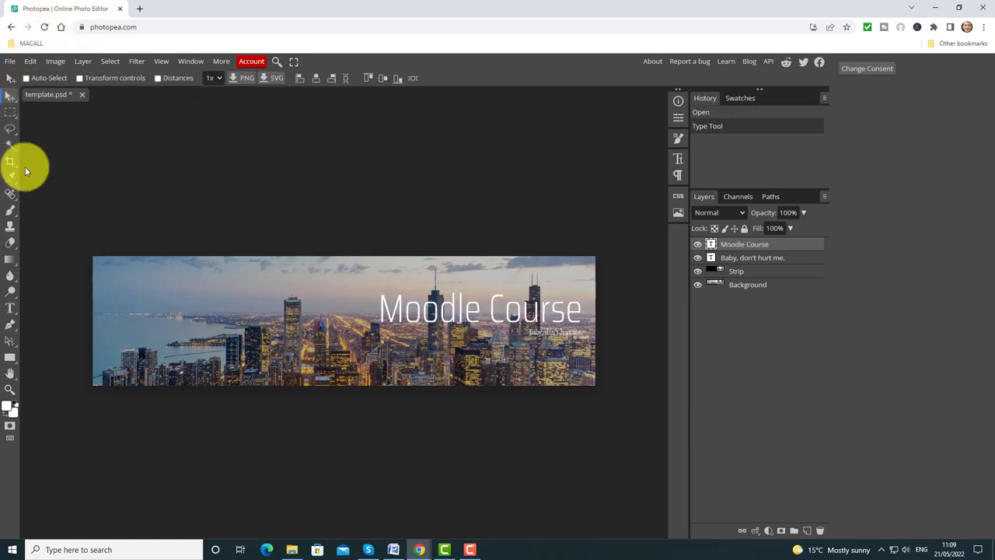
{"action": "left_click_drag", "start_coordinate": [430, 316], "coordinate": [160, 288]}
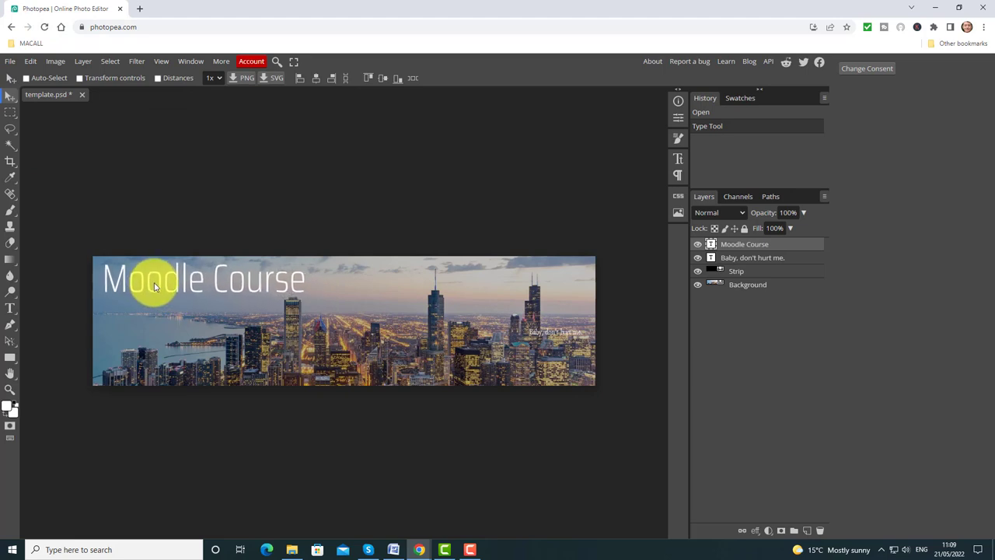
{"action": "left_click", "coordinate": [730, 261]}
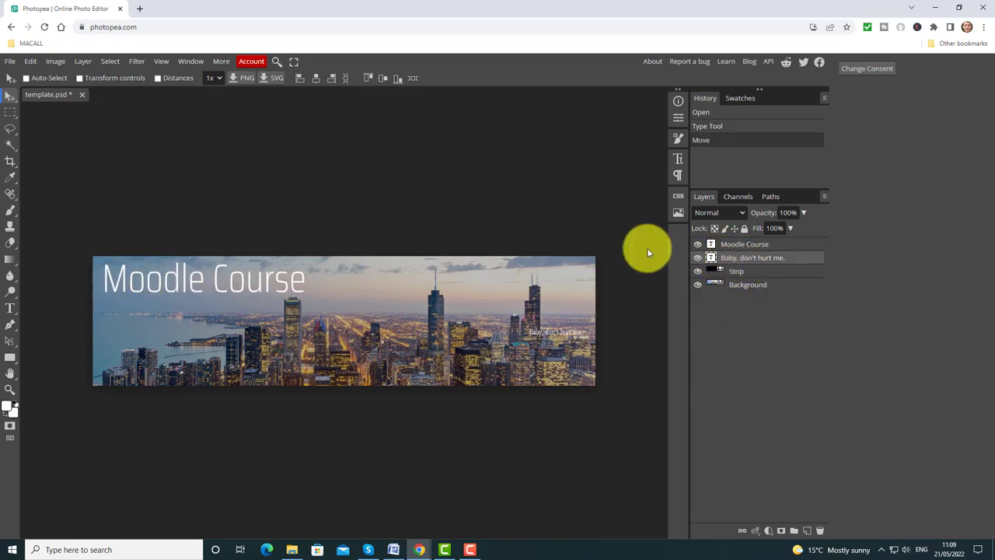
Step: Replace the small caption's text on the banner with 'Russell Stannard'
{"action": "double_click", "coordinate": [556, 336]}
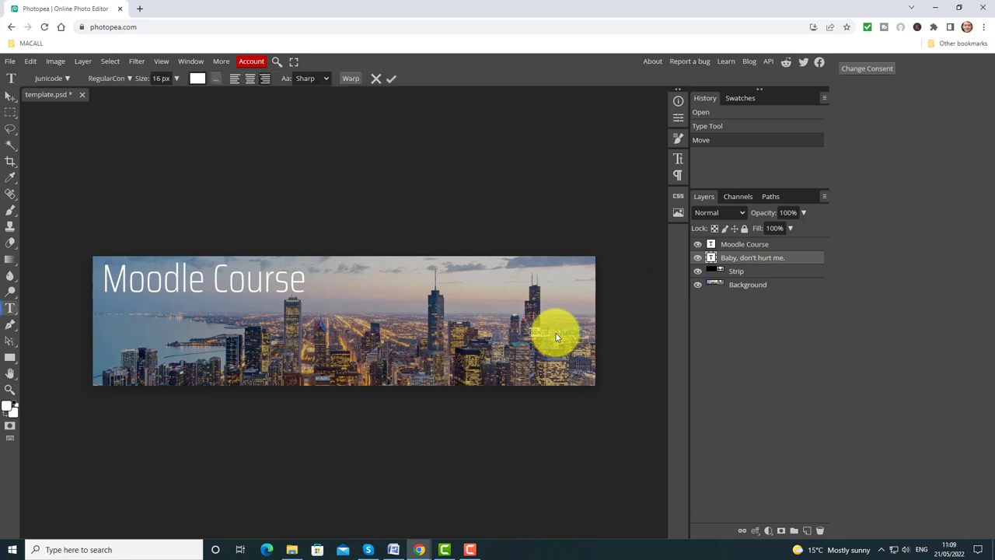
{"action": "key", "text": "BackSpace"}
{"action": "type", "text": "Photo: Shutterstock"}
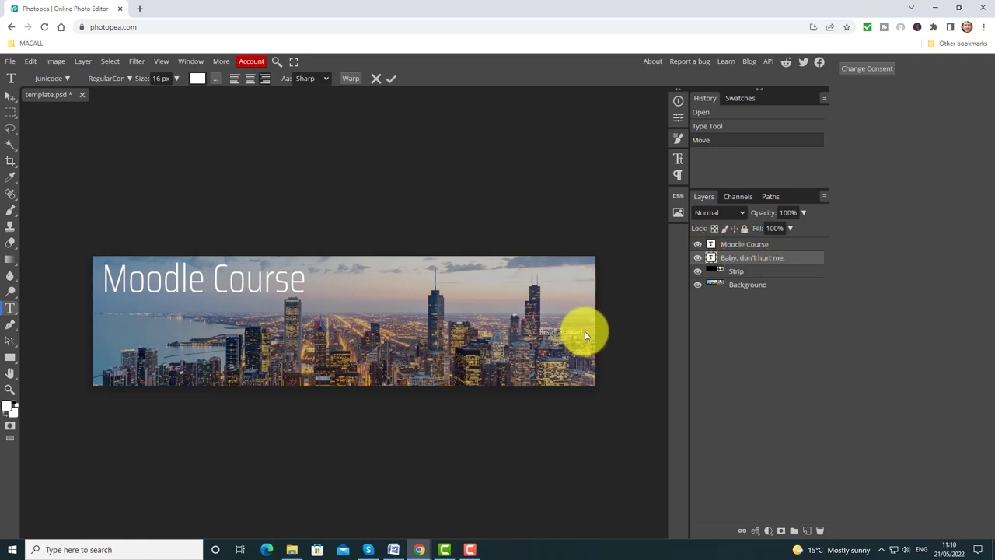
Step: Enlarge the name to 44 px and place it left, under the Moodle Course title
{"action": "left_click_drag", "start_coordinate": [578, 333], "coordinate": [529, 332]}
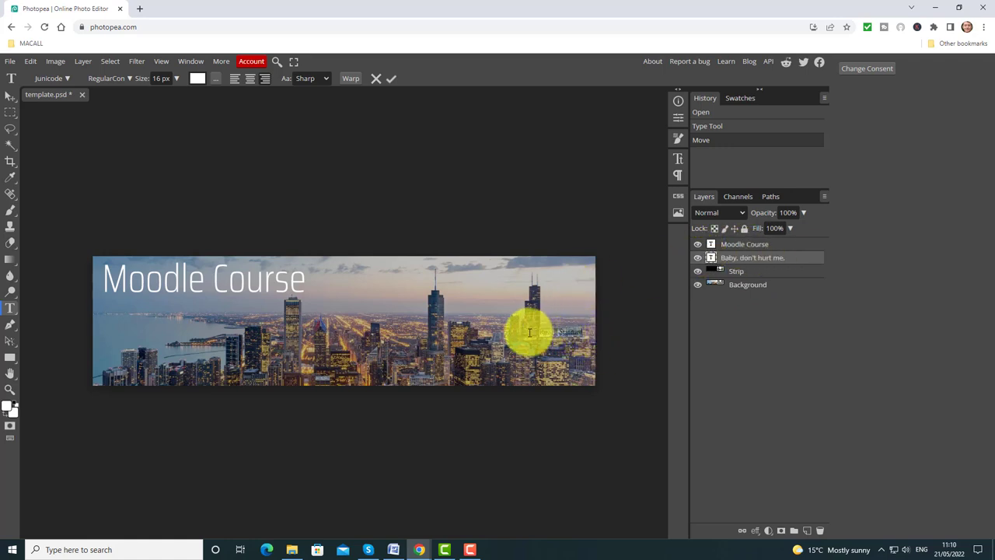
{"action": "left_click", "coordinate": [177, 78]}
{"action": "left_click", "coordinate": [155, 94]}
{"action": "left_click_drag", "start_coordinate": [156, 98], "coordinate": [161, 97]}
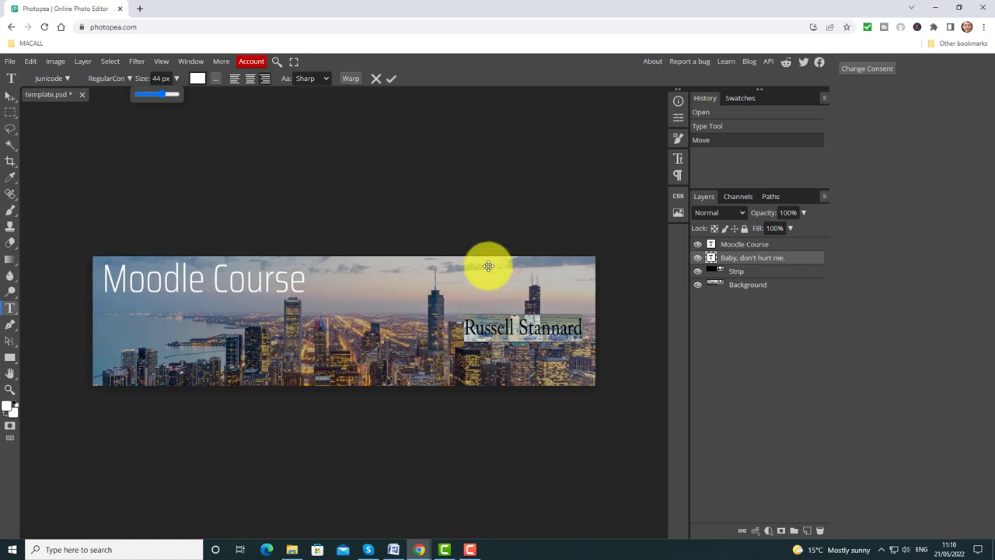
{"action": "left_click", "coordinate": [11, 96]}
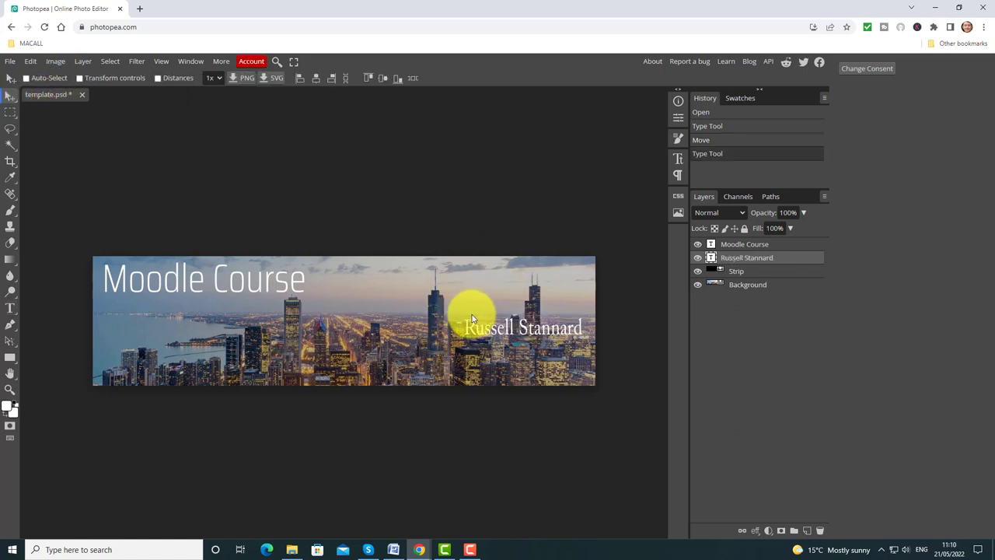
{"action": "left_click_drag", "start_coordinate": [430, 331], "coordinate": [136, 315]}
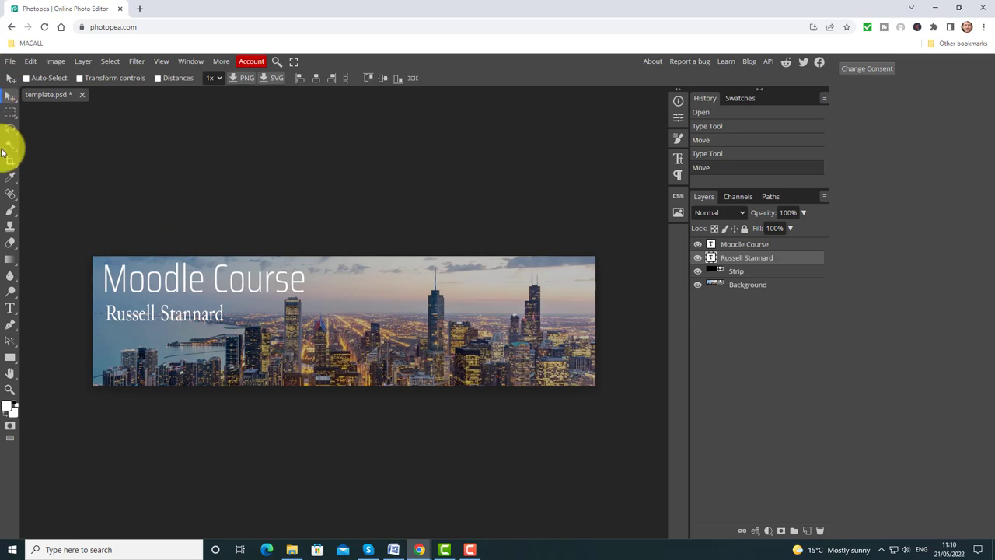
Step: Add a 'University Name' text line and position it in the banner's bottom-right corner
{"action": "left_click", "coordinate": [11, 307]}
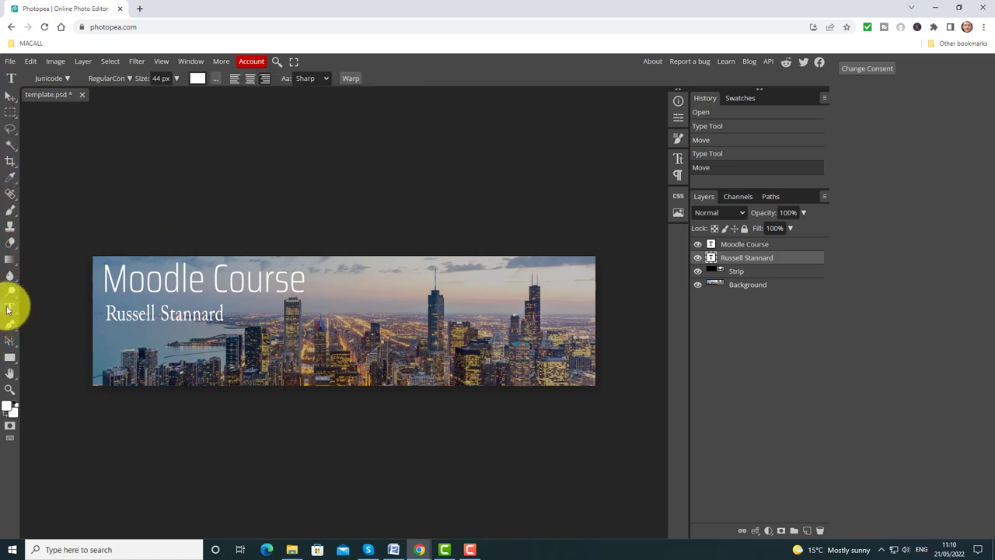
{"action": "left_click", "coordinate": [400, 352]}
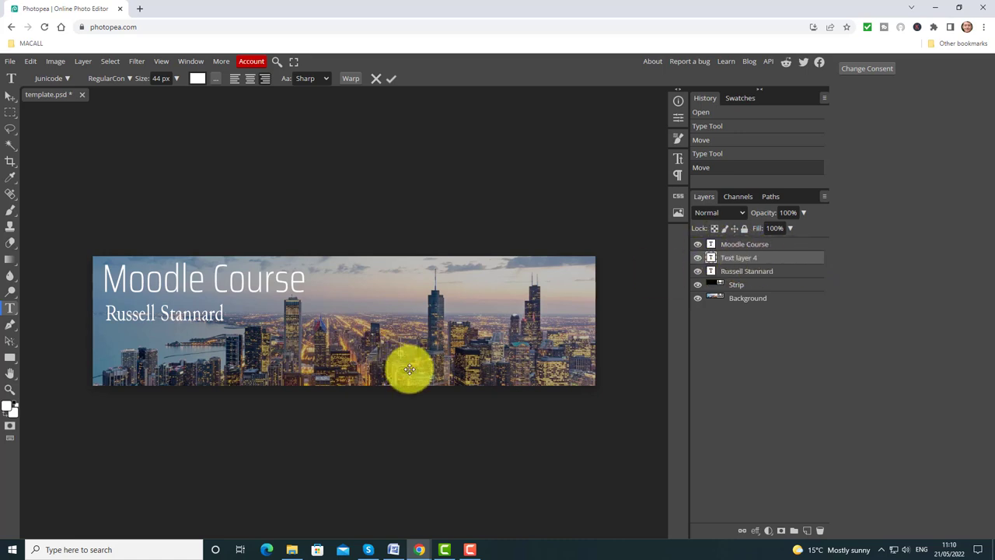
{"action": "type", "text": "University"}
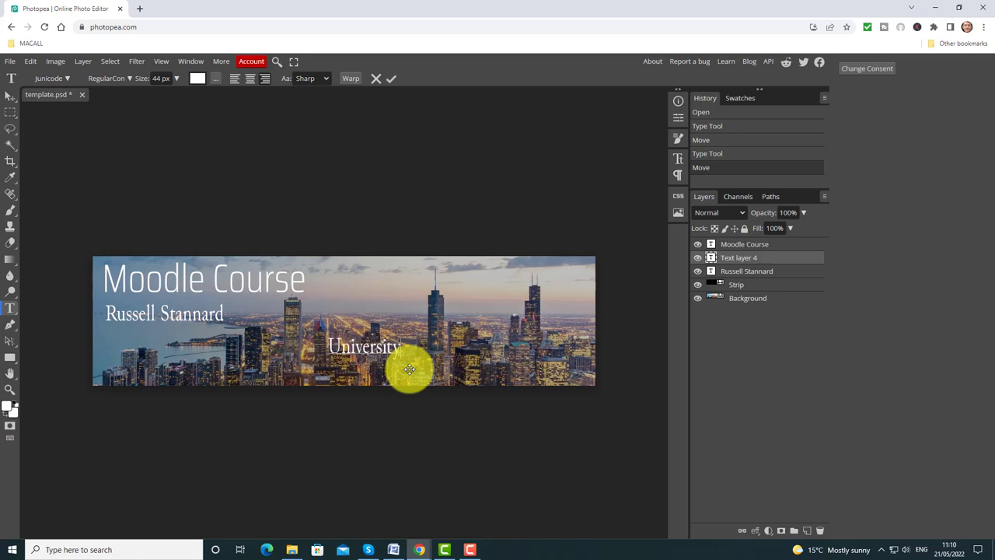
{"action": "type", "text": " Name"}
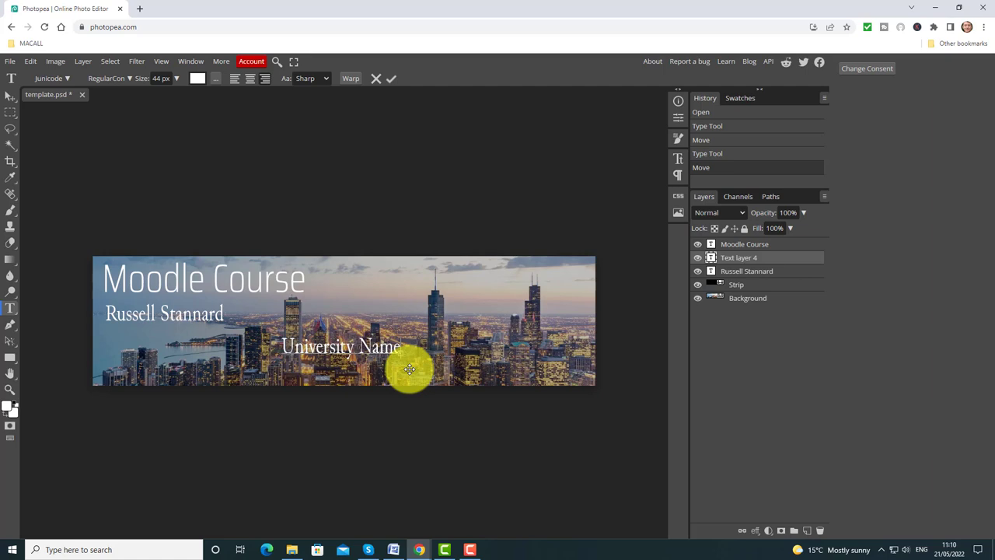
{"action": "left_click", "coordinate": [11, 95]}
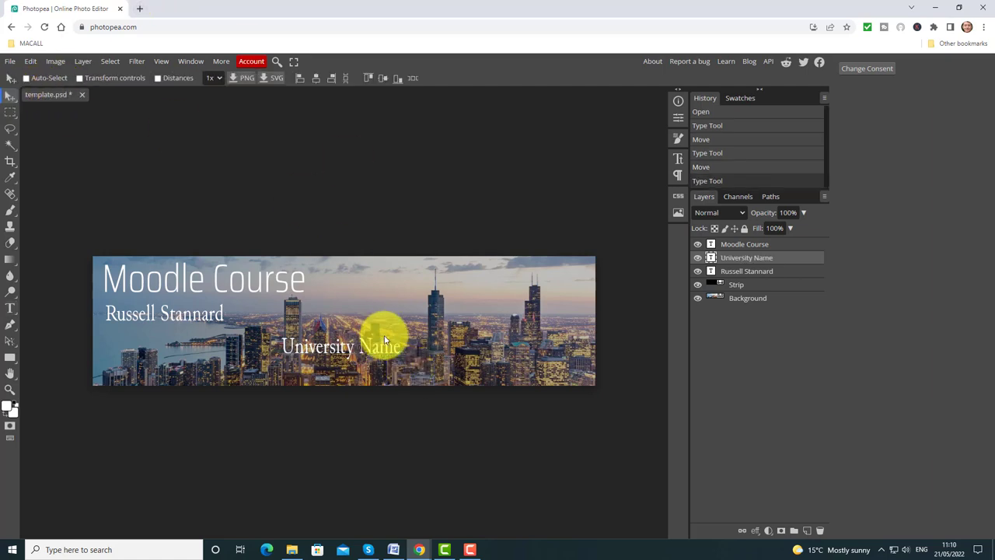
{"action": "left_click_drag", "start_coordinate": [369, 354], "coordinate": [436, 363]}
{"action": "left_click_drag", "start_coordinate": [549, 372], "coordinate": [554, 375]}
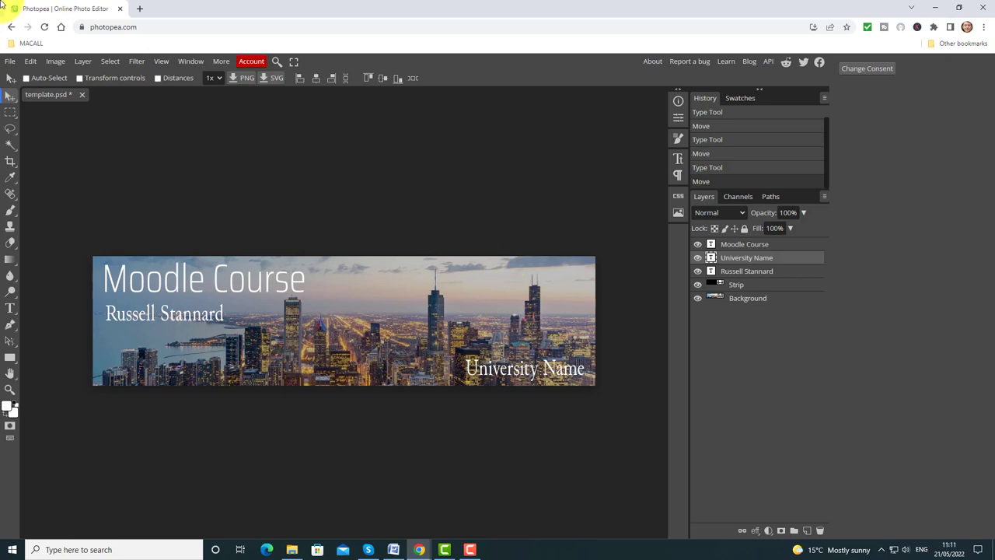
Step: Export the finished banner as a JPG, clearing the default file name in Save for web
{"action": "left_click", "coordinate": [10, 61]}
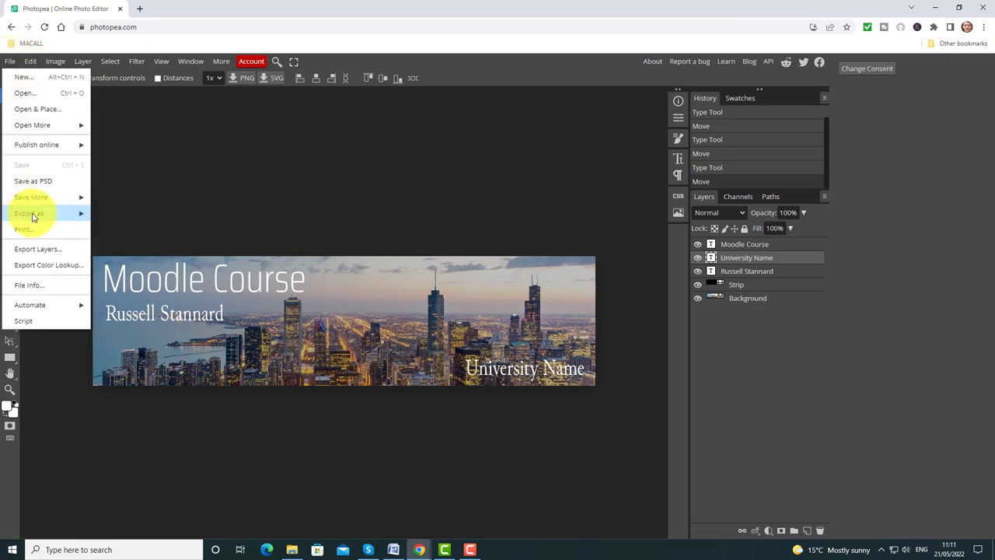
{"action": "mouse_move", "coordinate": [28, 213]}
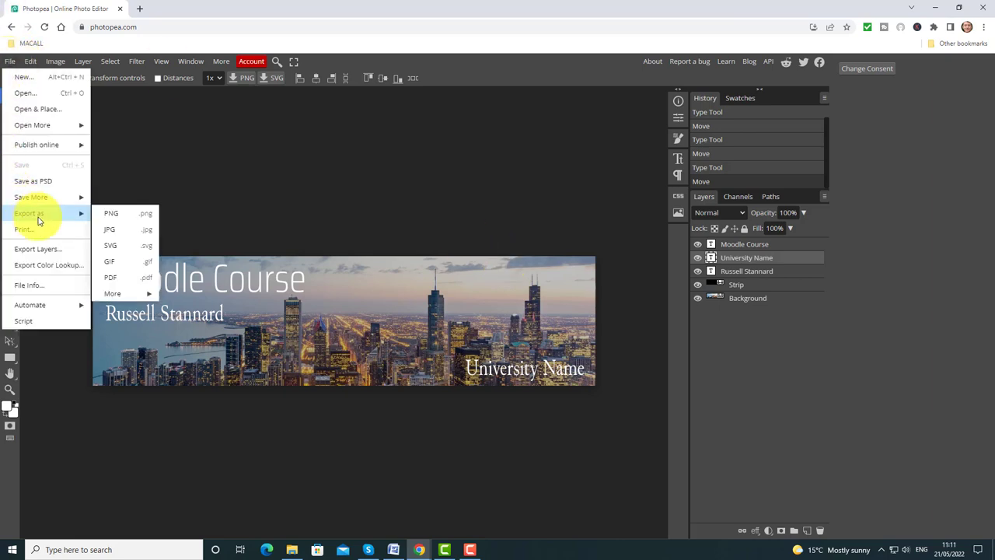
{"action": "left_click", "coordinate": [119, 235]}
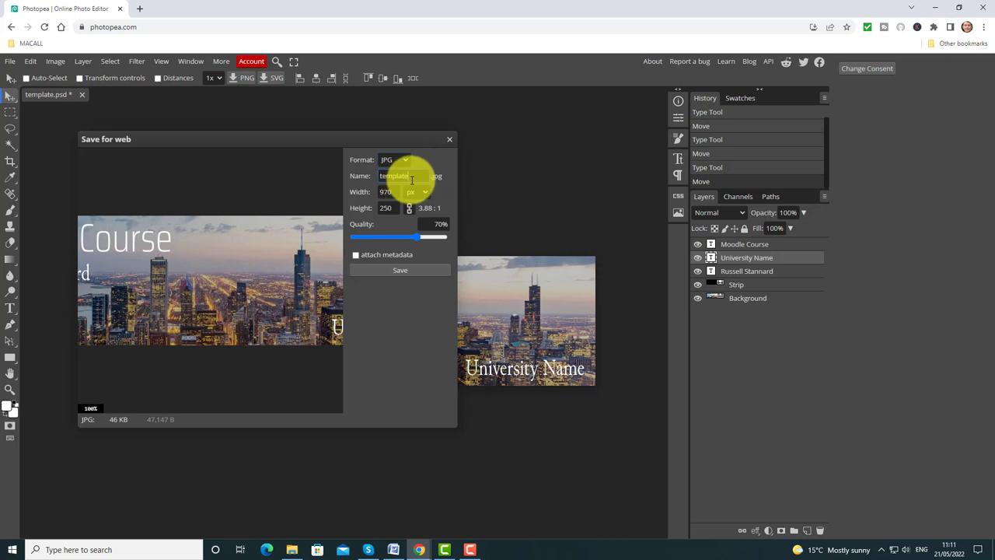
{"action": "key", "text": "BackSpace"}
{"action": "left_click", "coordinate": [398, 269]}
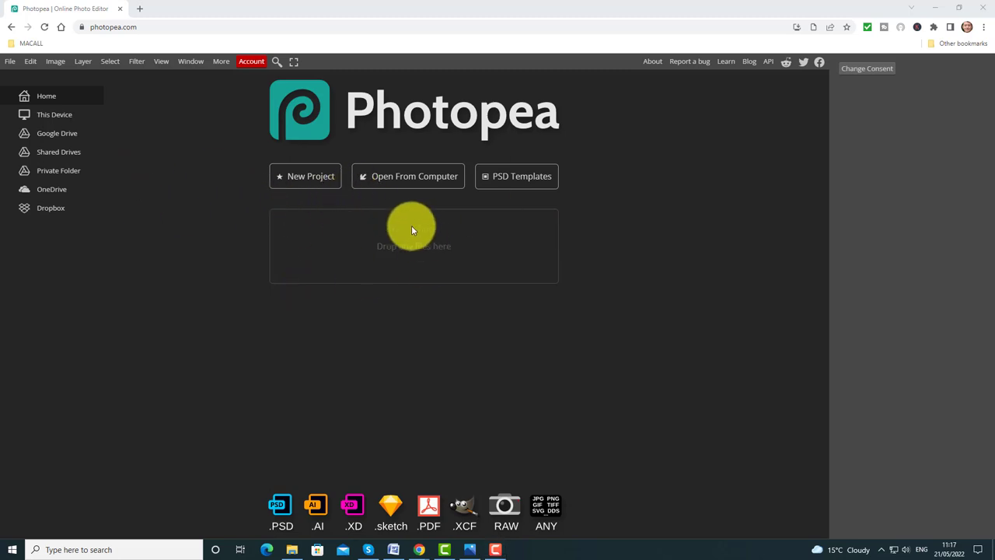
{"action": "left_click", "coordinate": [395, 179]}
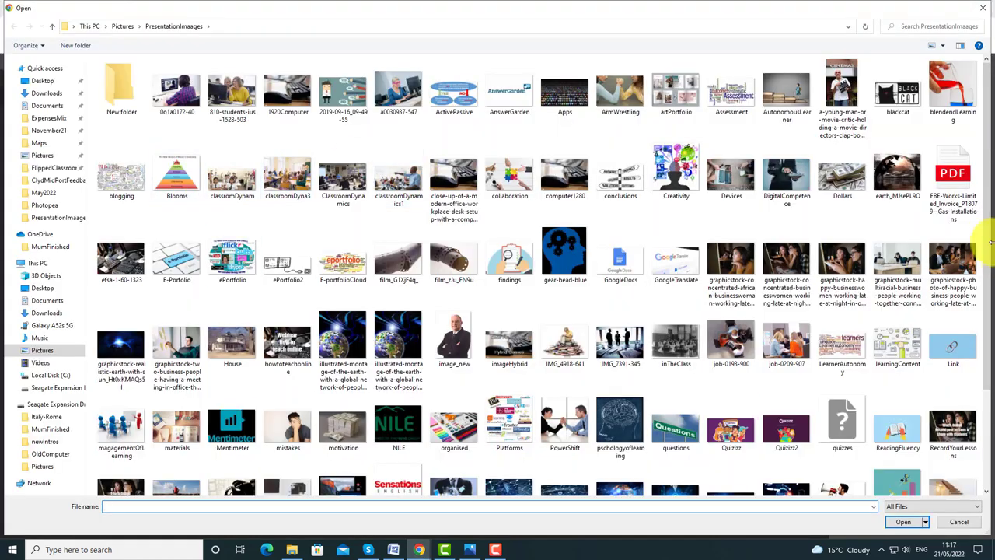
{"action": "left_click_drag", "start_coordinate": [986, 229], "coordinate": [971, 369]}
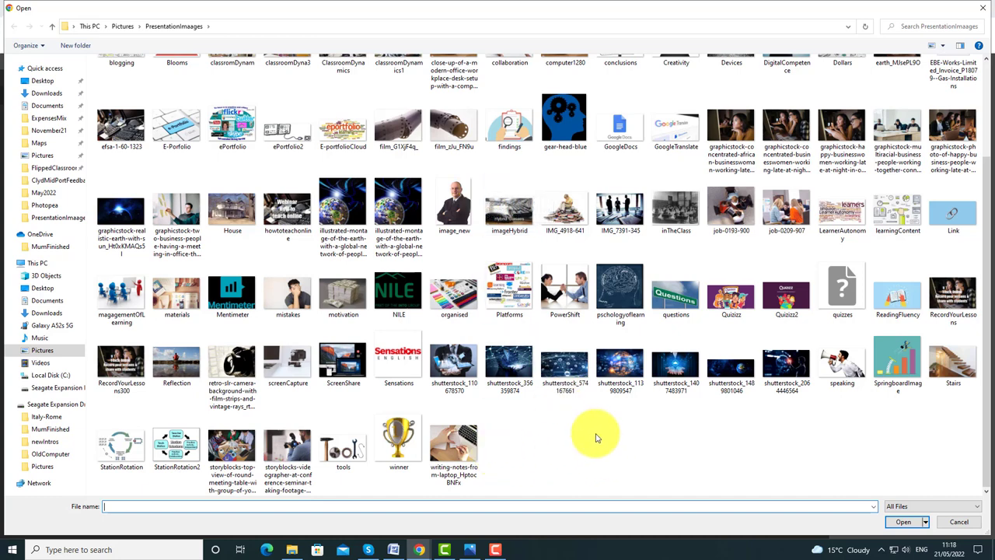
{"action": "left_click", "coordinate": [512, 368]}
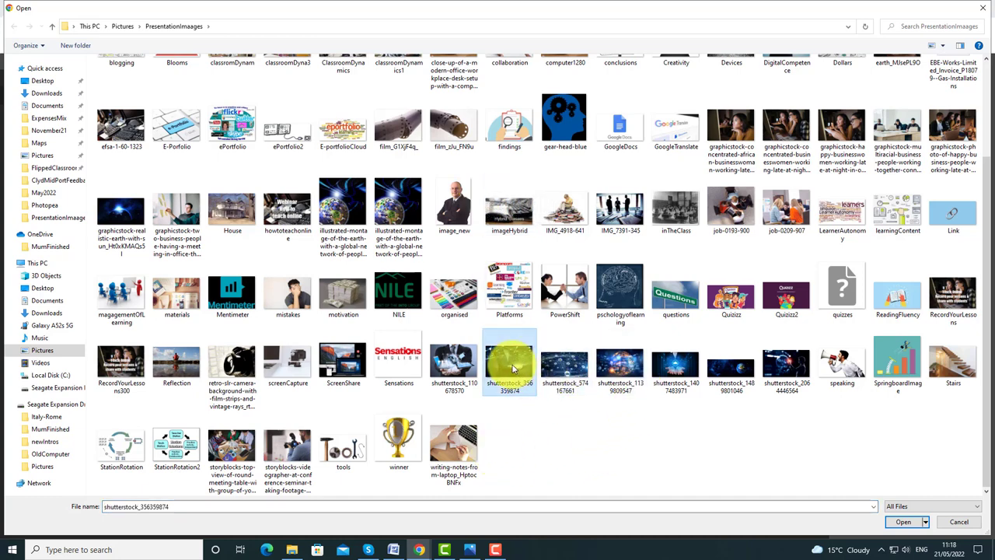
{"action": "left_click", "coordinate": [735, 372]}
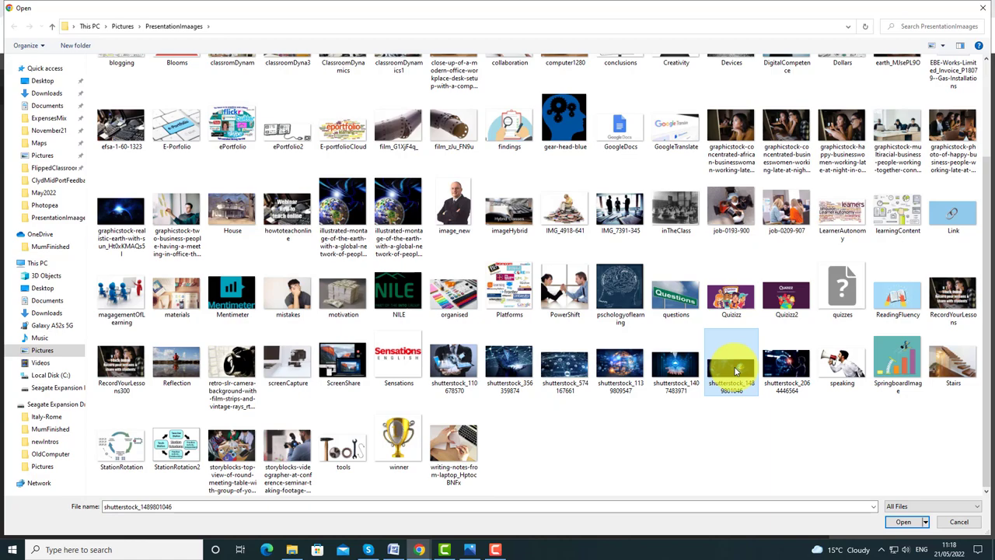
{"action": "left_click", "coordinate": [786, 366]}
{"action": "left_click", "coordinate": [906, 523]}
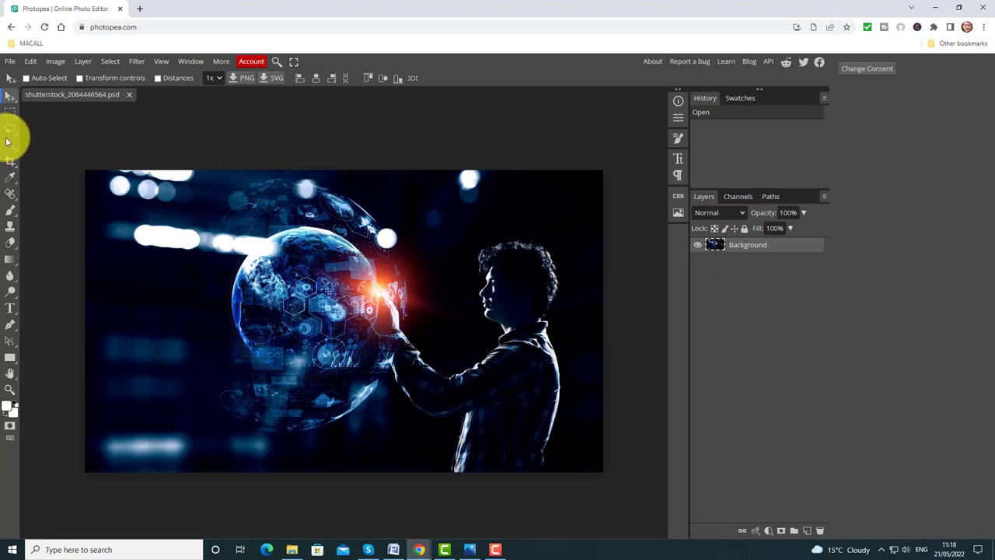
Step: Free-crop the globe photo to a wide, shallow strip around the globe and figure
{"action": "left_click", "coordinate": [11, 162]}
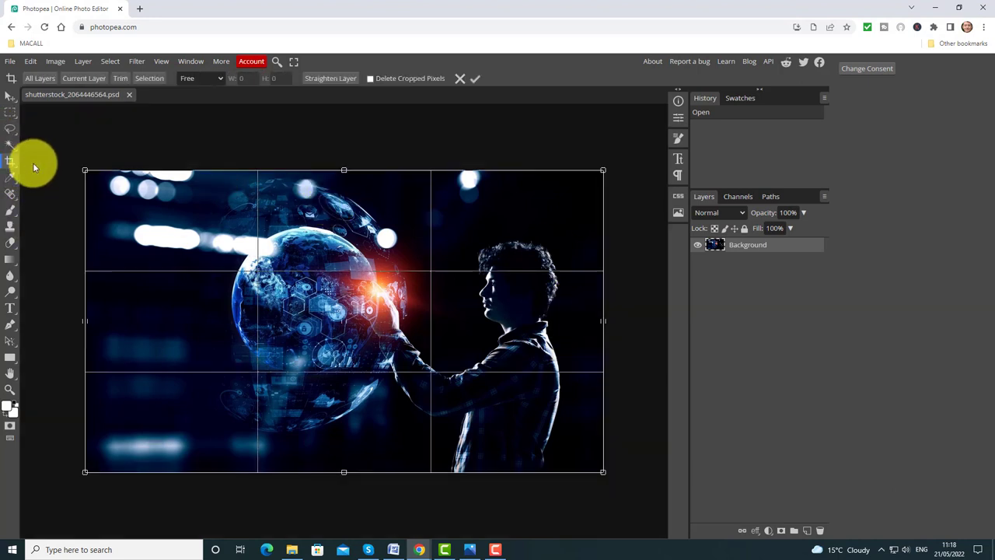
{"action": "left_click", "coordinate": [219, 80]}
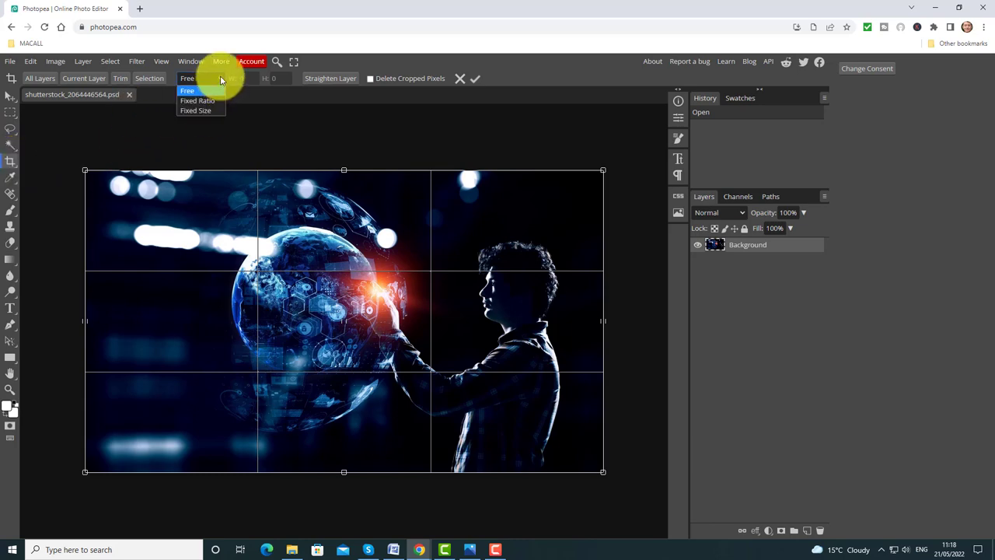
{"action": "left_click", "coordinate": [191, 87]}
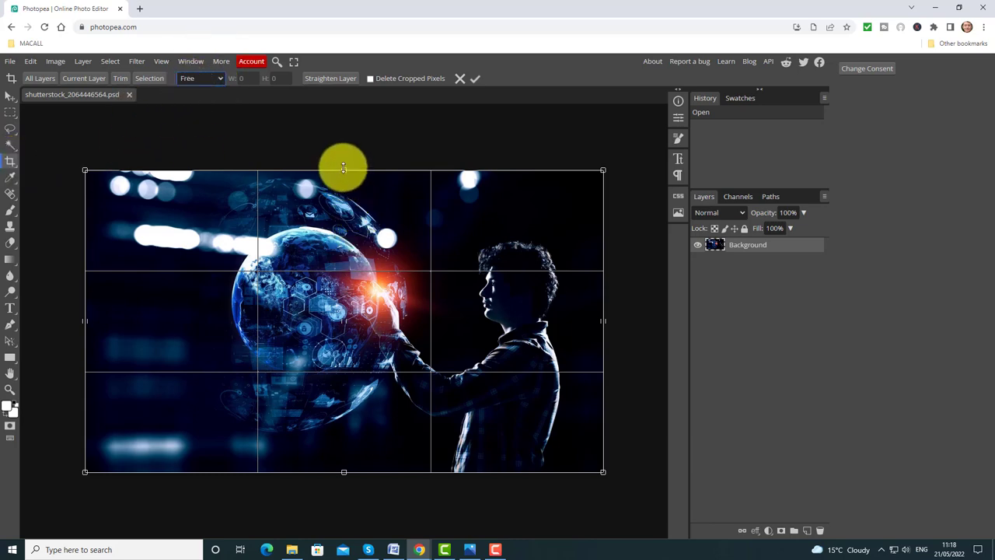
{"action": "left_click_drag", "start_coordinate": [344, 168], "coordinate": [328, 224]}
{"action": "left_click_drag", "start_coordinate": [343, 471], "coordinate": [331, 371]}
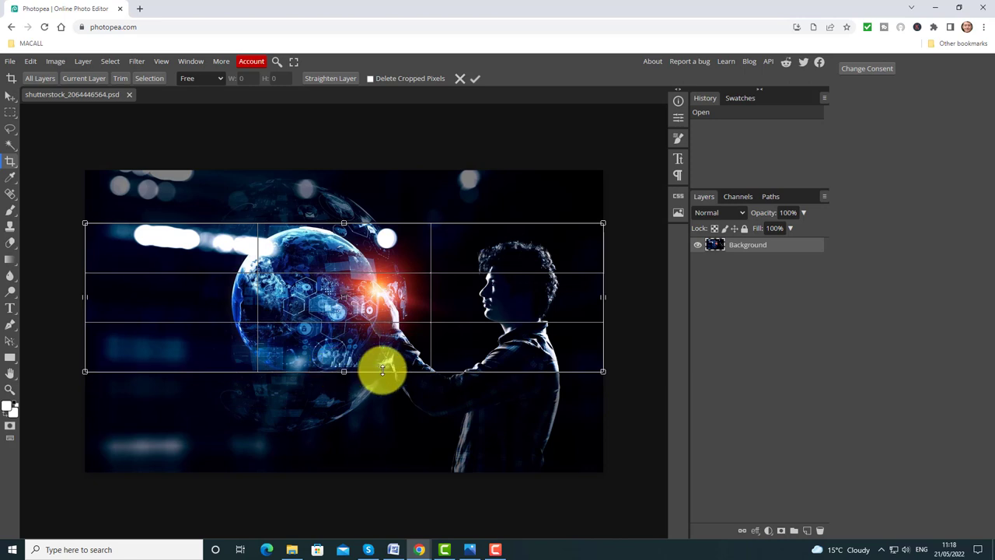
{"action": "left_click", "coordinate": [476, 80]}
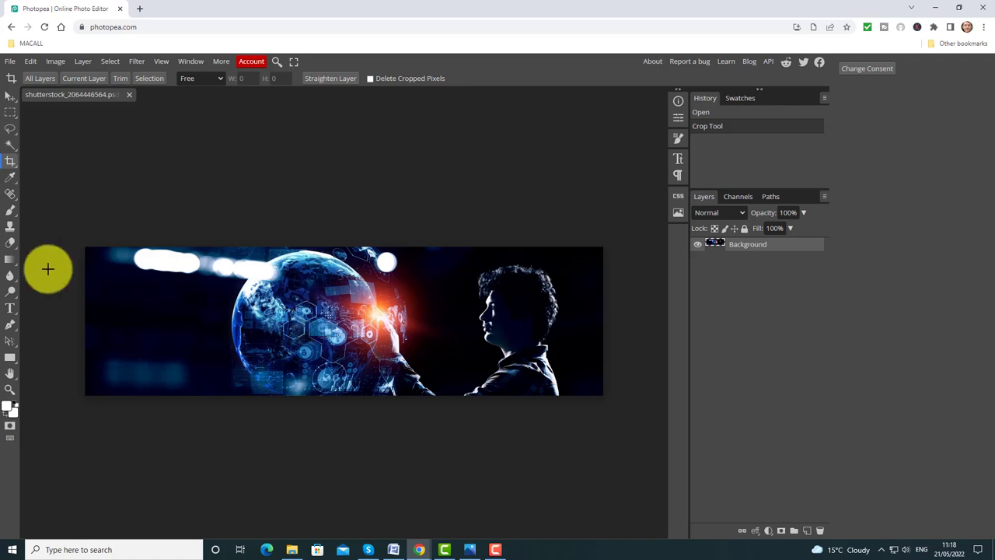
Step: Add a red text layer reading 'Moodle Course with Russell Stannard' on the banner
{"action": "left_click", "coordinate": [10, 308]}
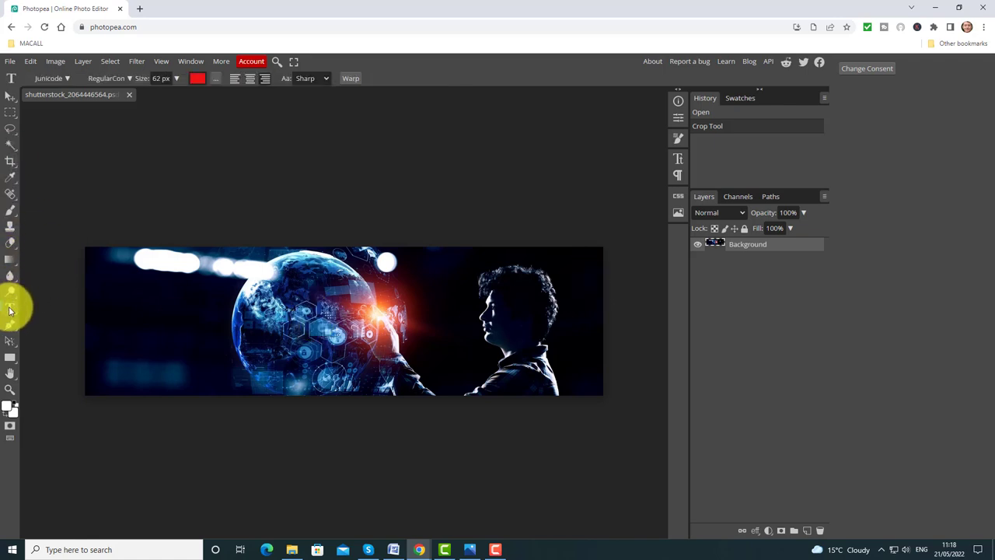
{"action": "left_click", "coordinate": [185, 349]}
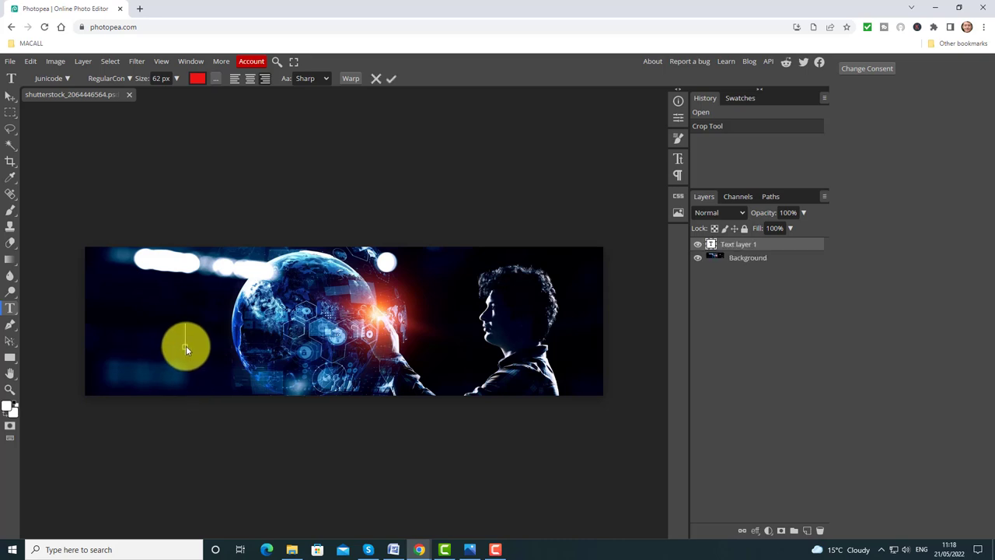
{"action": "left_click", "coordinate": [196, 80]}
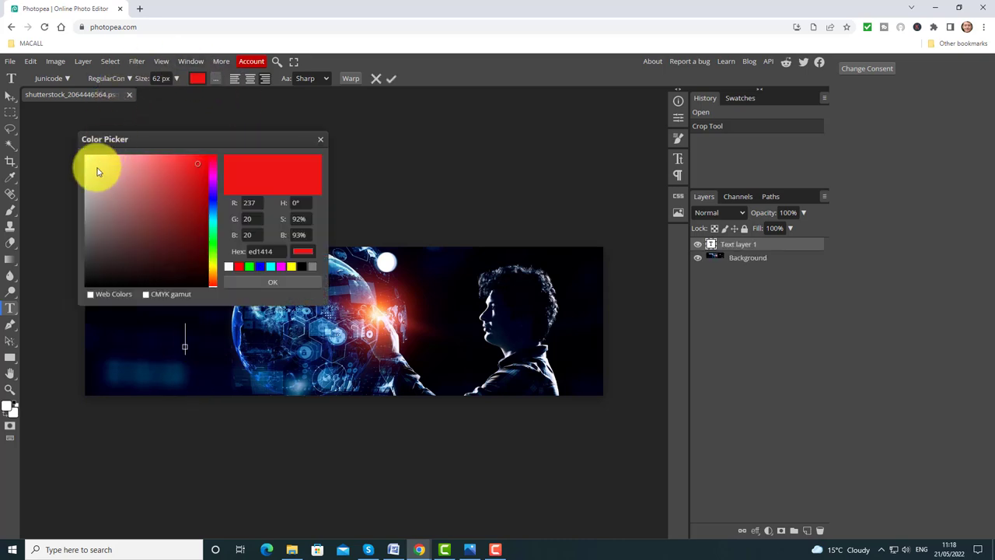
{"action": "left_click", "coordinate": [227, 268]}
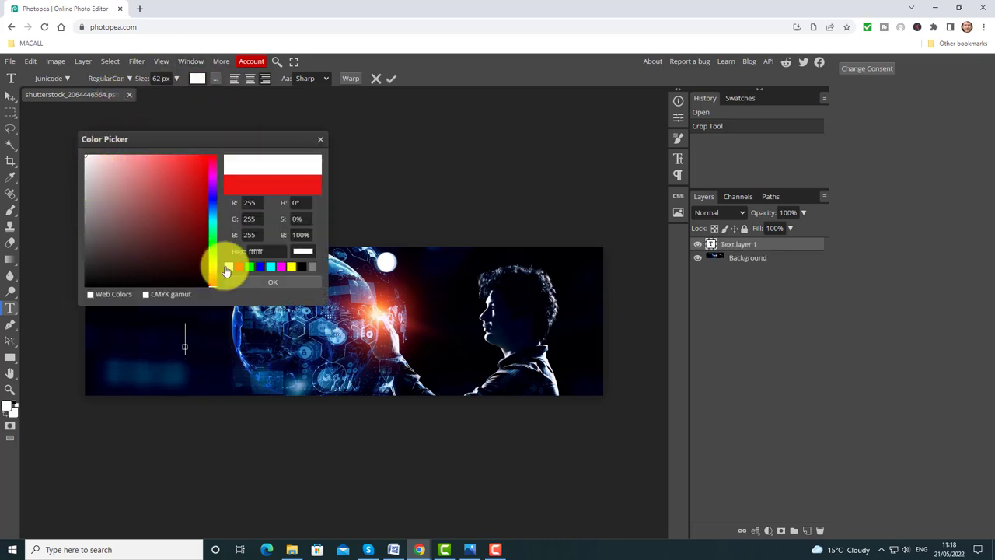
{"action": "left_click", "coordinate": [320, 138]}
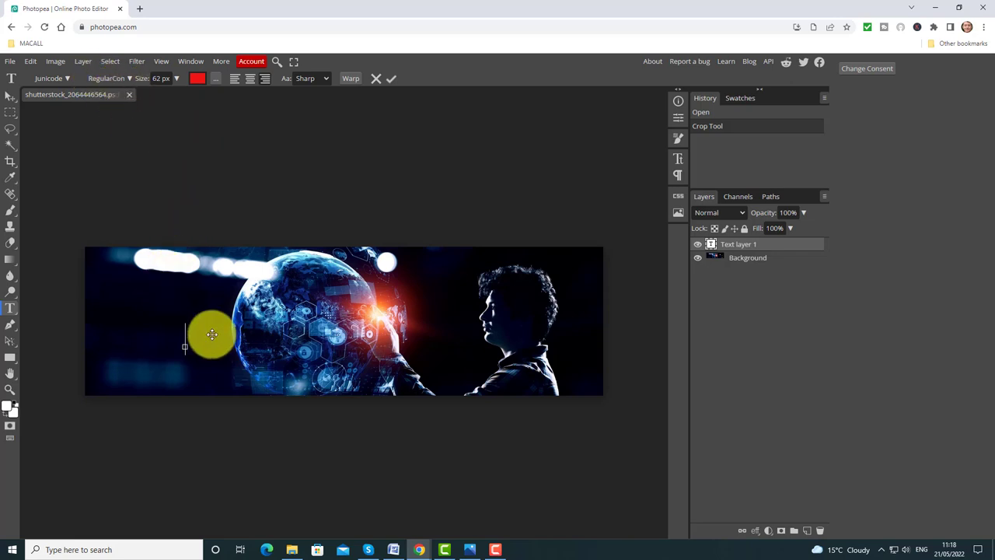
{"action": "type", "text": "Moodl"}
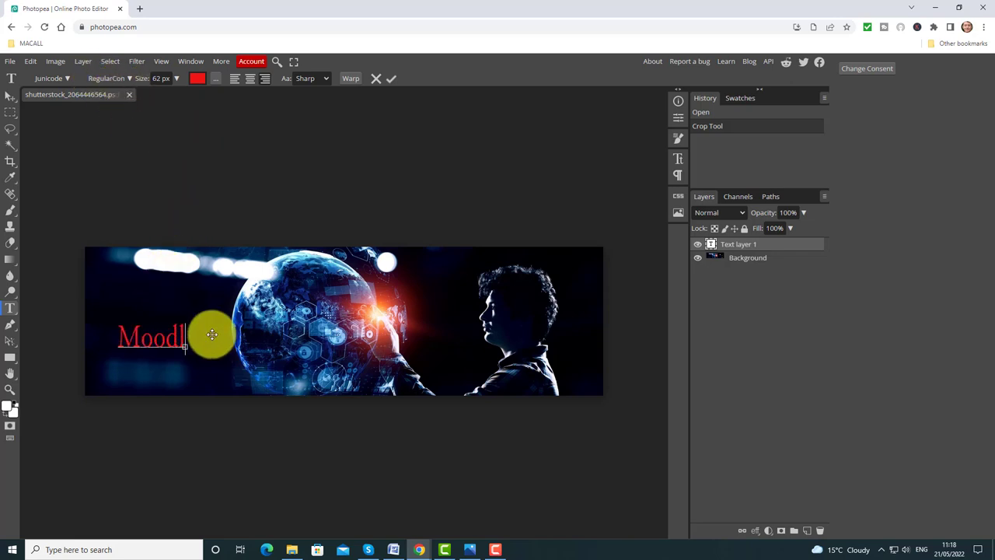
{"action": "type", "text": "e Course"}
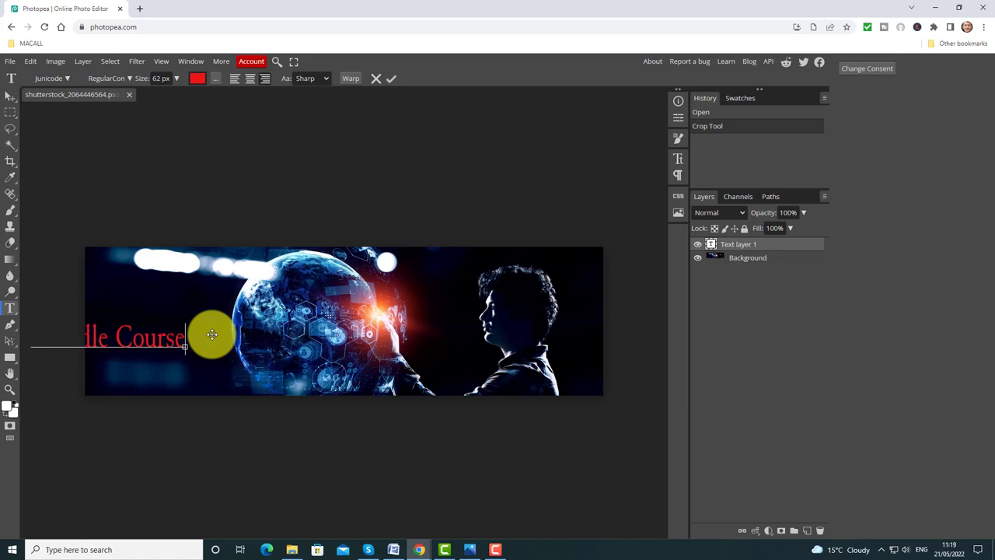
{"action": "type", "text": " with "}
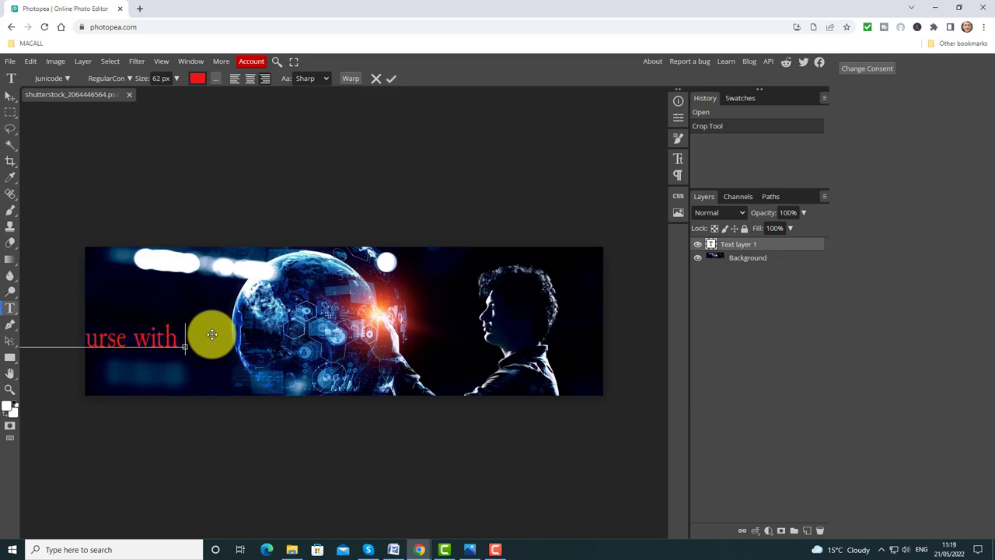
{"action": "type", "text": "Russell Stannar"}
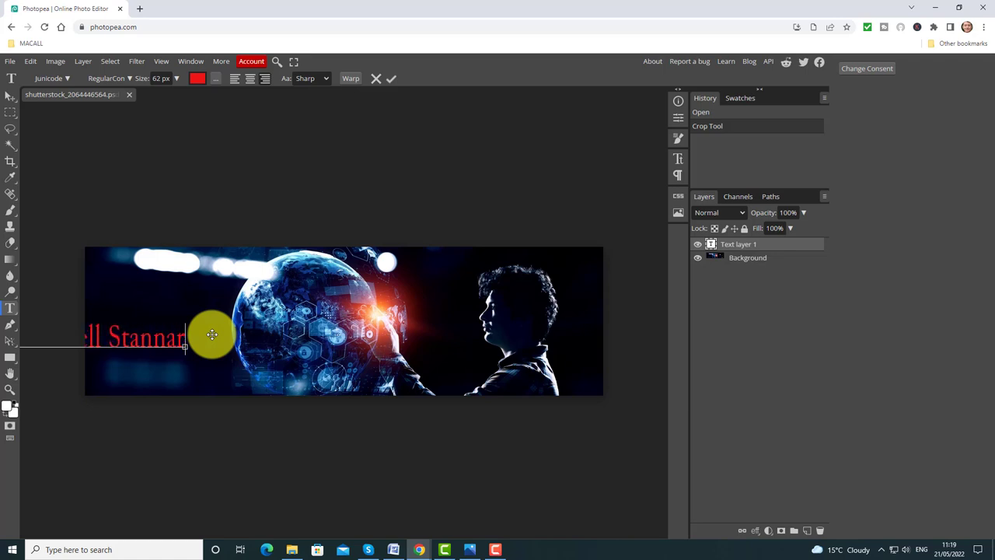
{"action": "type", "text": "d"}
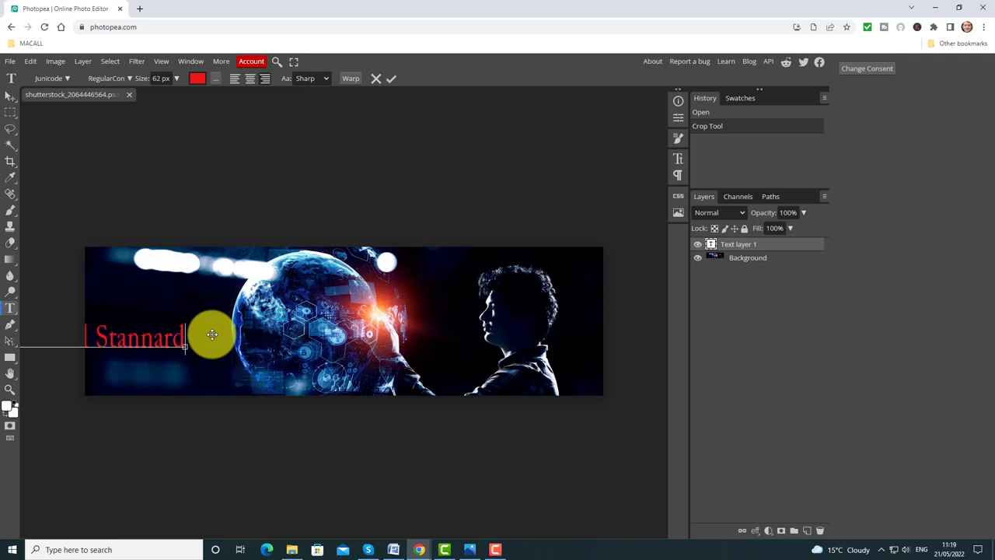
{"action": "left_click", "coordinate": [8, 97]}
Step: Move the title to the banner's bottom edge and change its colour to white
{"action": "left_click_drag", "start_coordinate": [118, 347], "coordinate": [481, 274]}
{"action": "left_click_drag", "start_coordinate": [456, 332], "coordinate": [450, 382]}
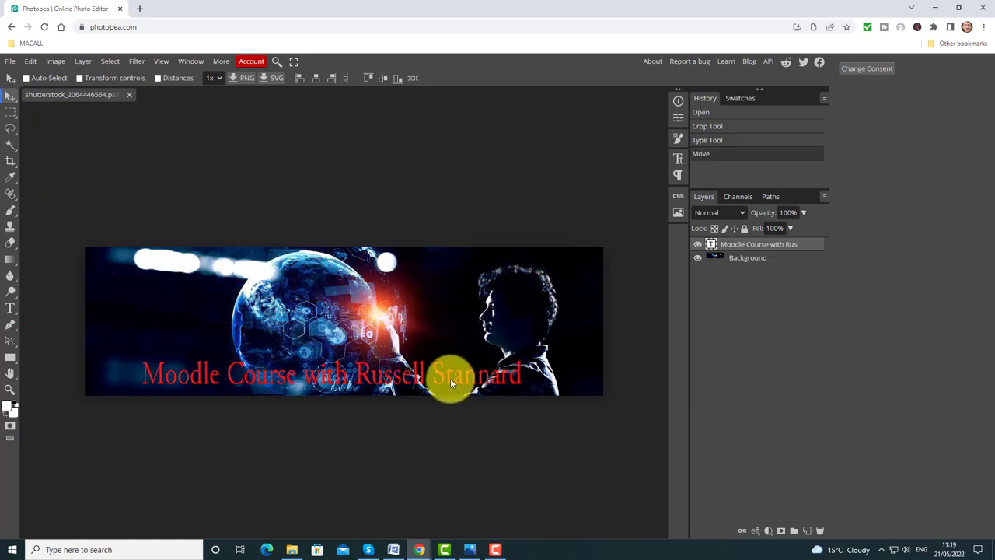
{"action": "double_click", "coordinate": [451, 382]}
{"action": "left_click", "coordinate": [197, 81]}
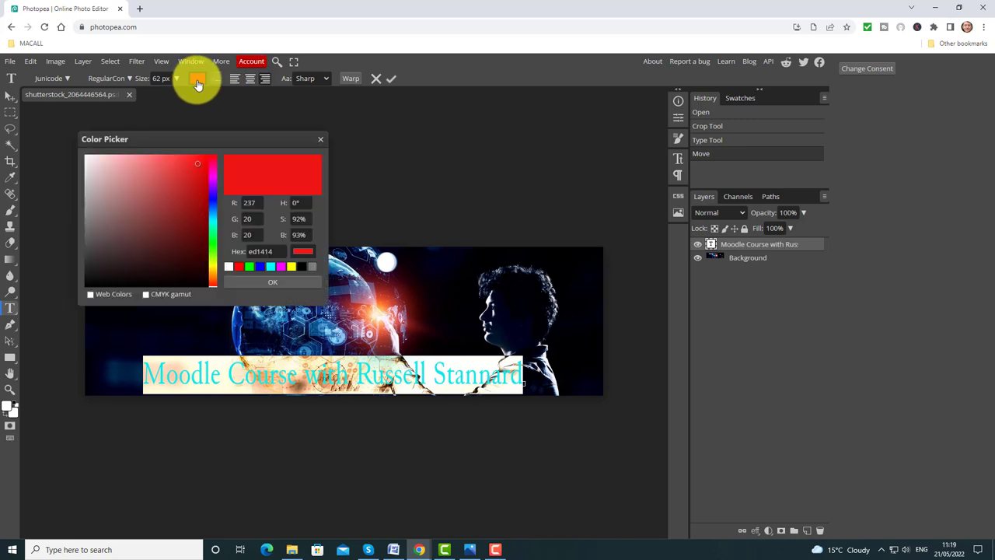
{"action": "left_click", "coordinate": [228, 267]}
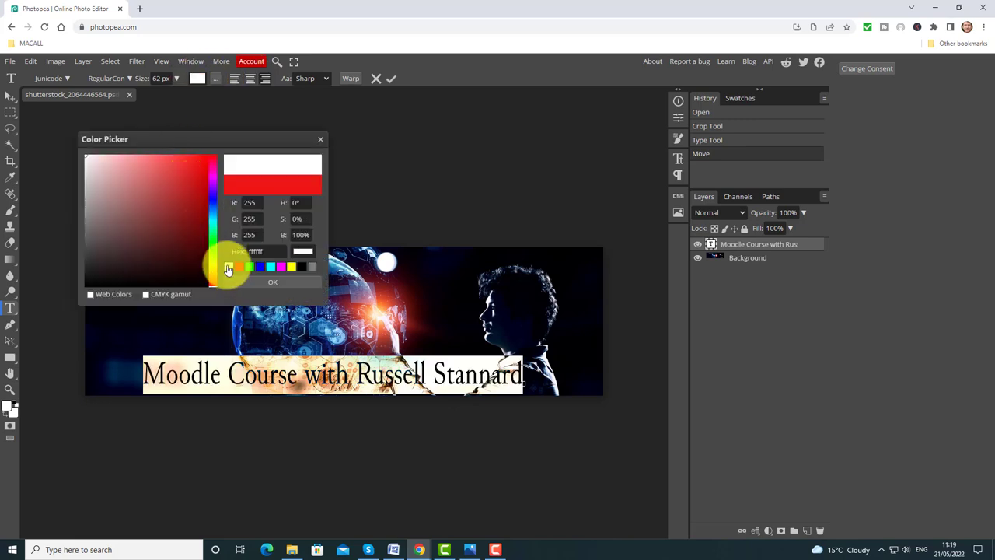
{"action": "left_click", "coordinate": [273, 283]}
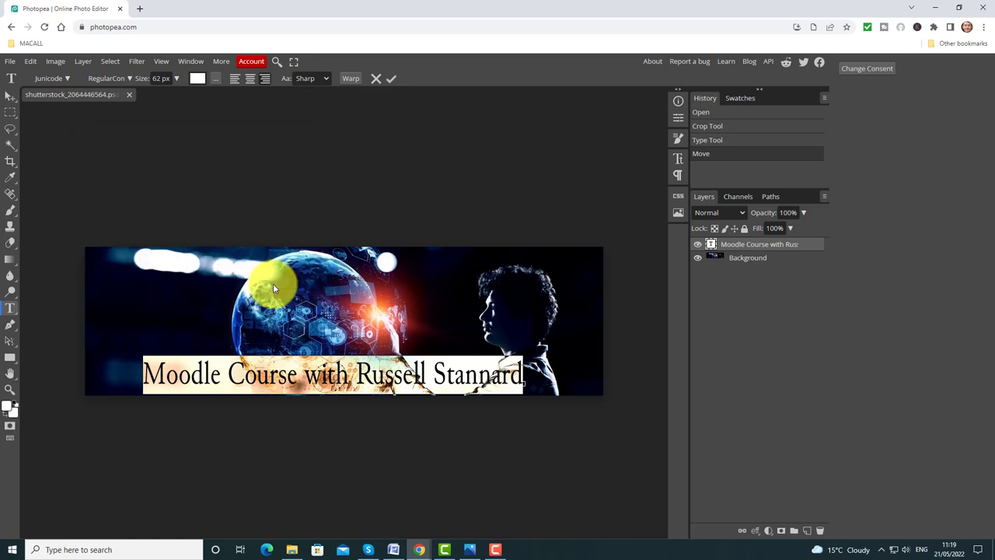
Step: Nudge the title along the bottom and switch its font to JungleFever
{"action": "left_click", "coordinate": [10, 96]}
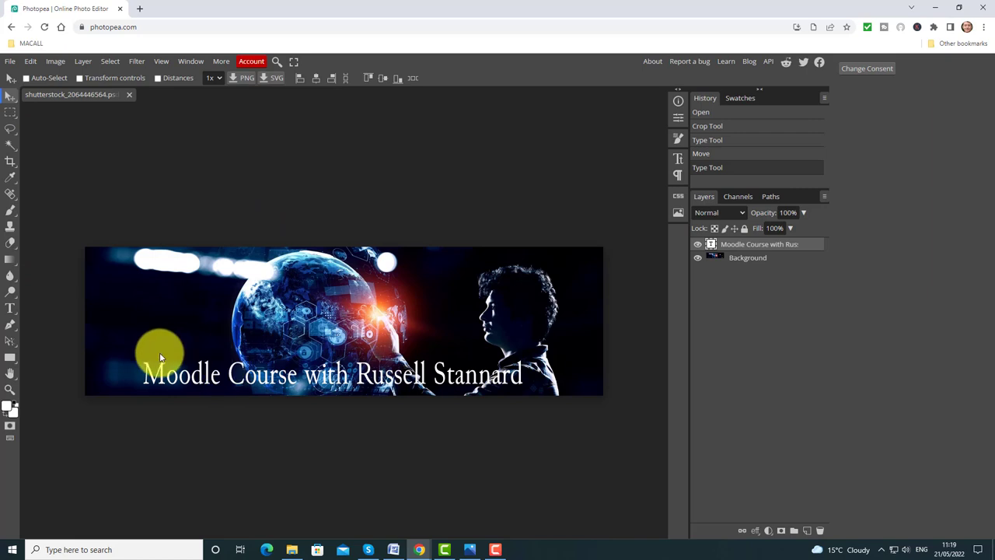
{"action": "left_click_drag", "start_coordinate": [315, 384], "coordinate": [257, 384]}
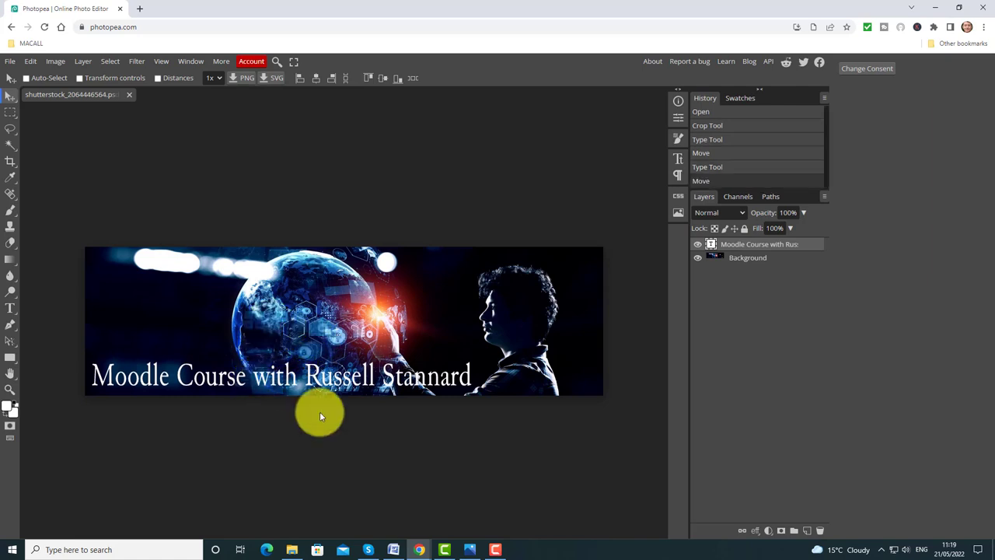
{"action": "double_click", "coordinate": [322, 373]}
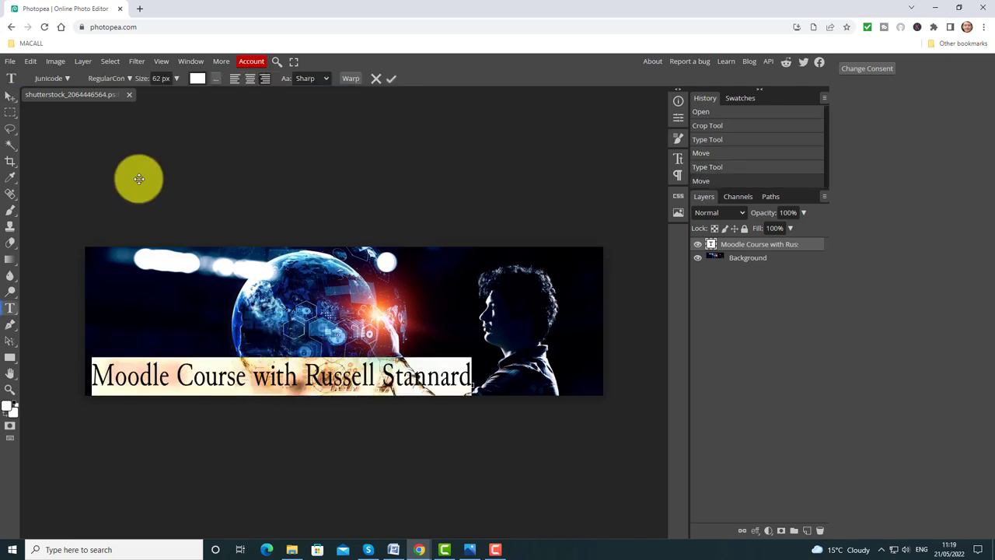
{"action": "left_click", "coordinate": [161, 78]}
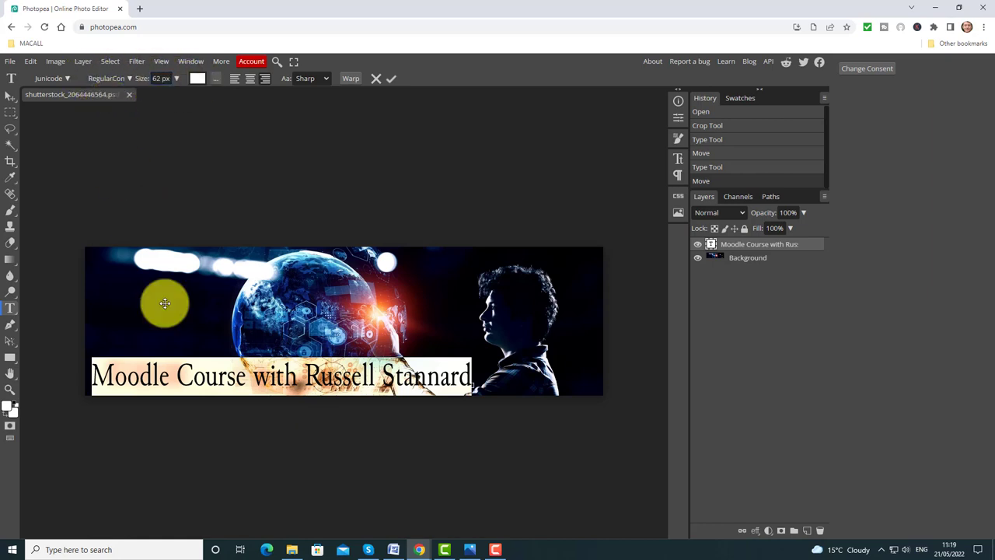
{"action": "left_click", "coordinate": [66, 78]}
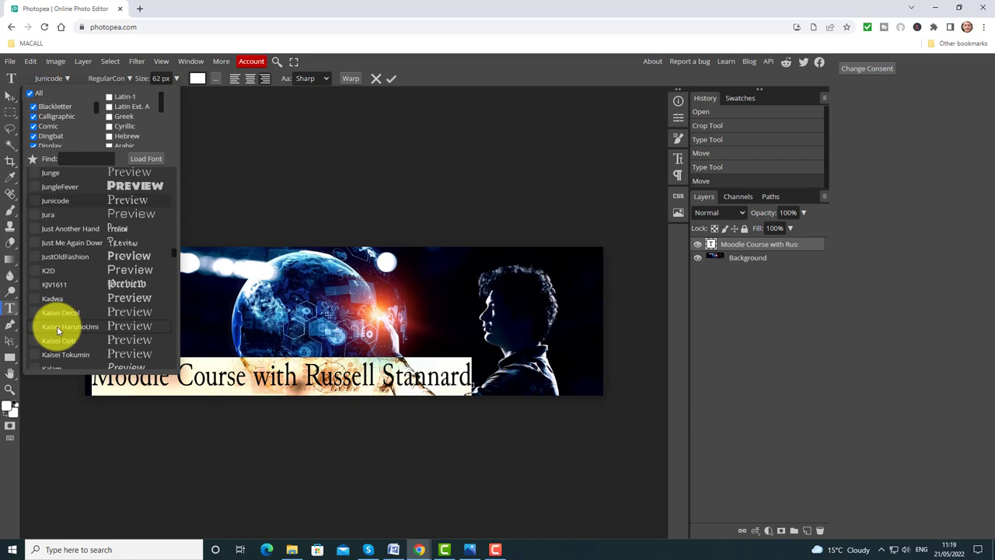
{"action": "left_click", "coordinate": [131, 187]}
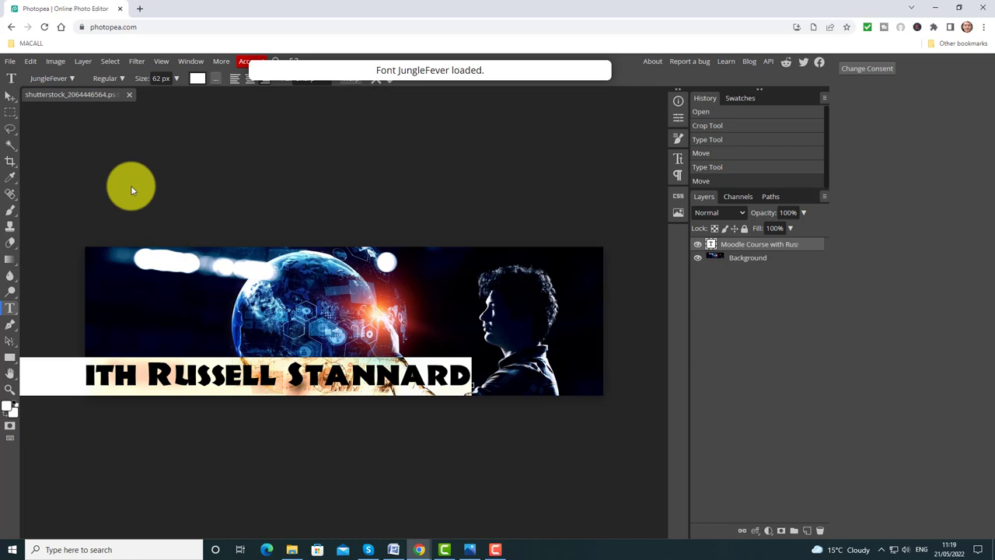
Step: Shrink the title from 62 px to 42 px and centre it along the banner's bottom
{"action": "left_click", "coordinate": [176, 78]}
{"action": "left_click_drag", "start_coordinate": [164, 93], "coordinate": [161, 93]}
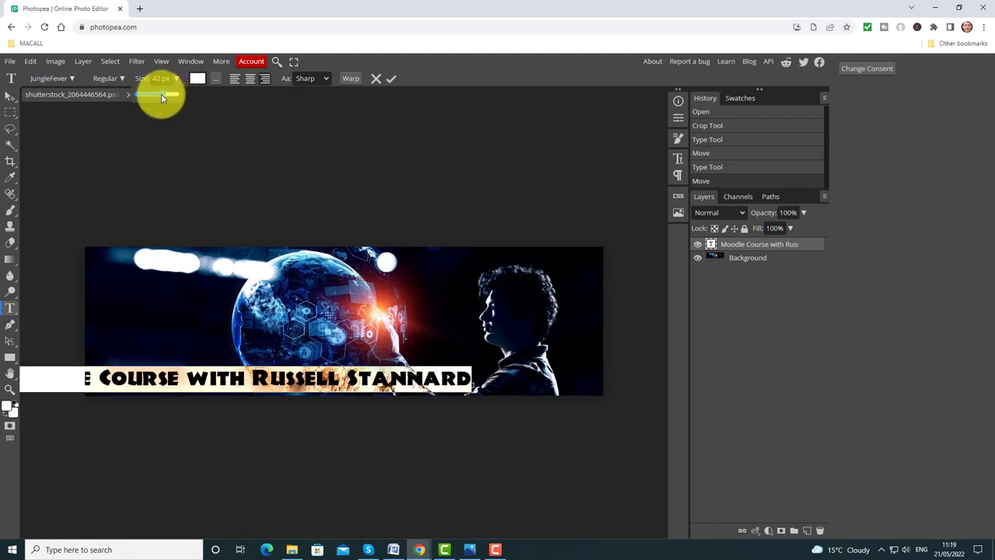
{"action": "left_click", "coordinate": [11, 100]}
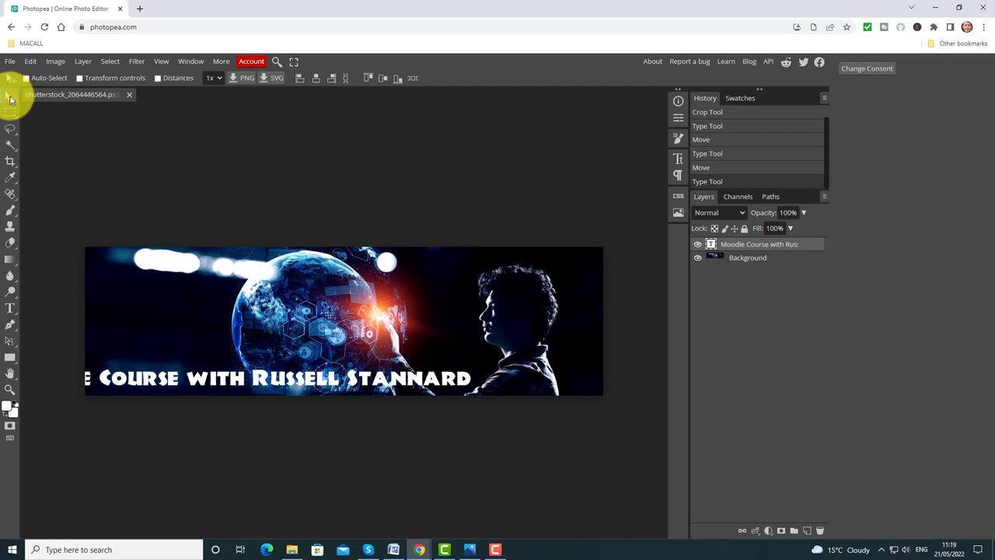
{"action": "left_click_drag", "start_coordinate": [173, 378], "coordinate": [276, 378]}
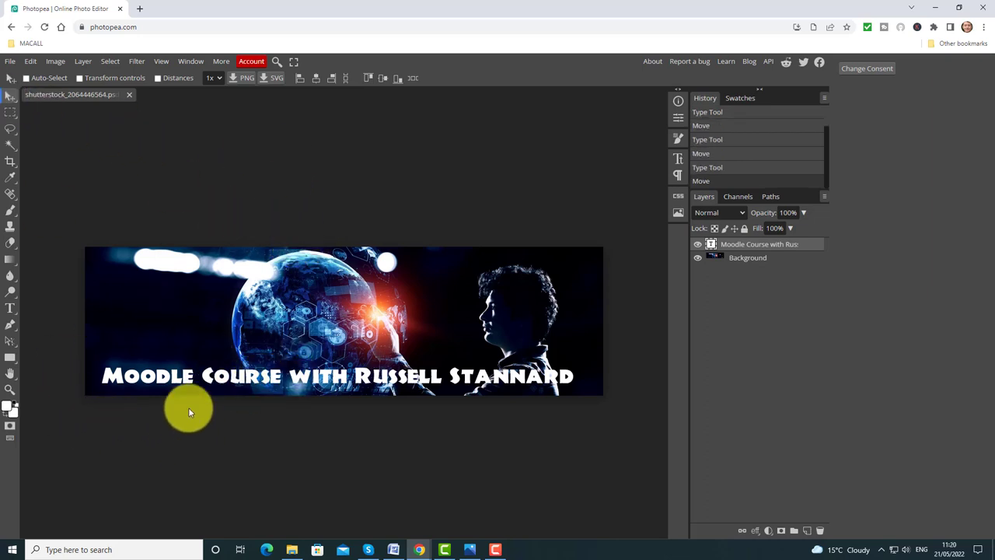
{"action": "left_click_drag", "start_coordinate": [180, 377], "coordinate": [185, 379]}
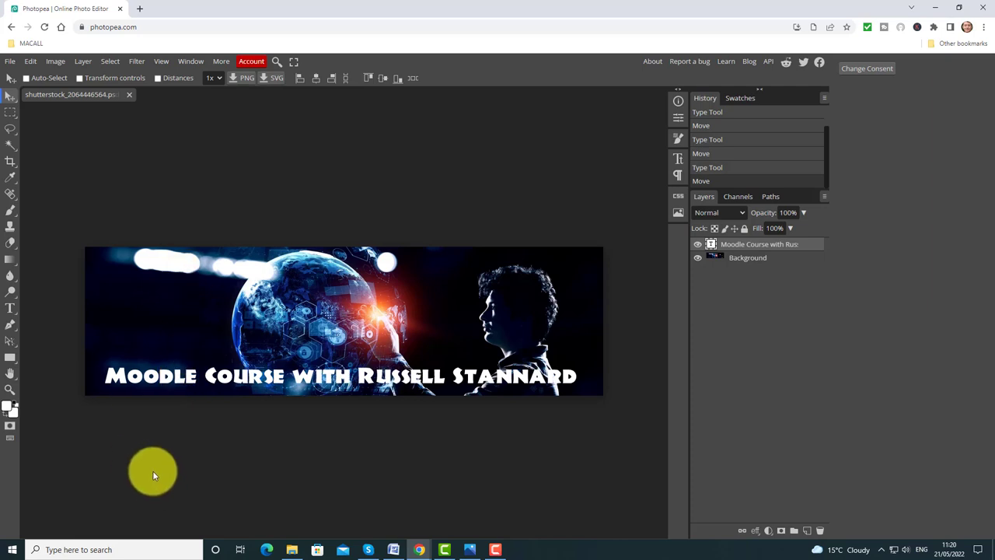
{"action": "left_click", "coordinate": [7, 62]}
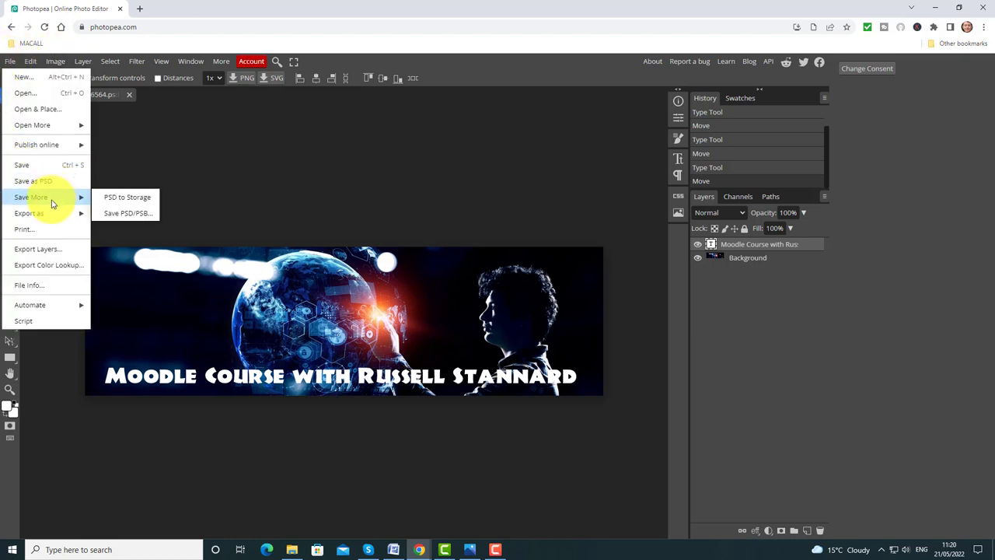
{"action": "mouse_move", "coordinate": [49, 214]}
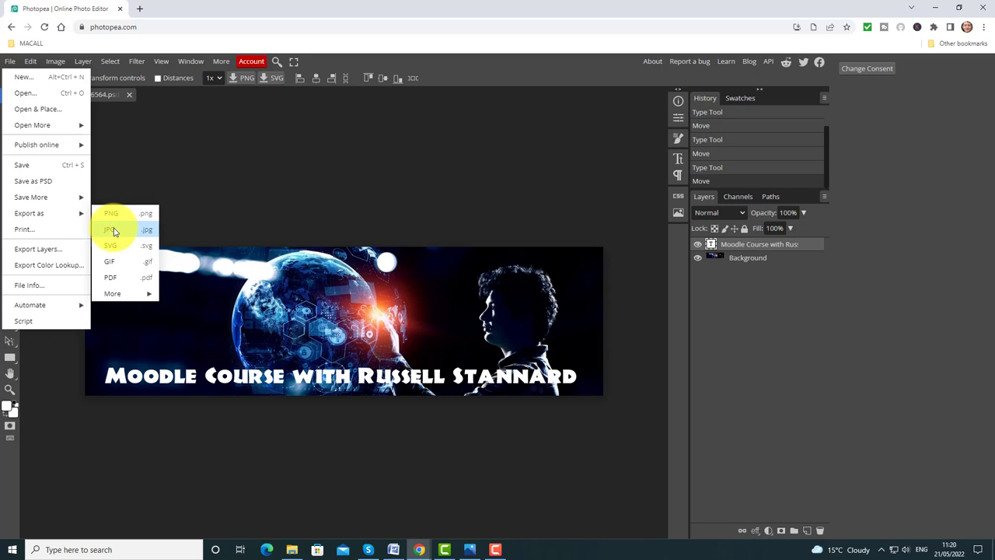
{"action": "left_click", "coordinate": [249, 90]}
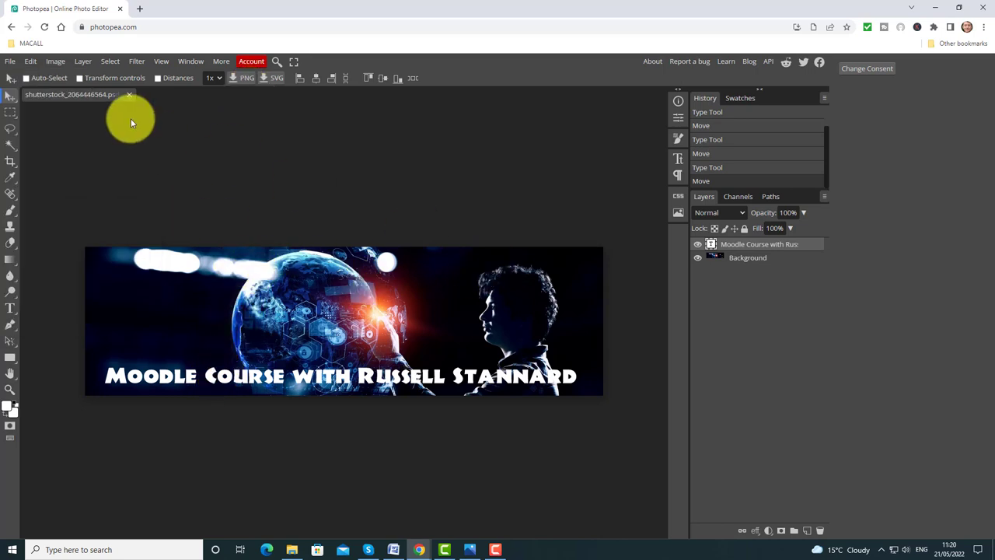
Step: Add a 'University Name' text line and drag it down onto the banner
{"action": "left_click", "coordinate": [11, 308]}
{"action": "left_click", "coordinate": [381, 284]}
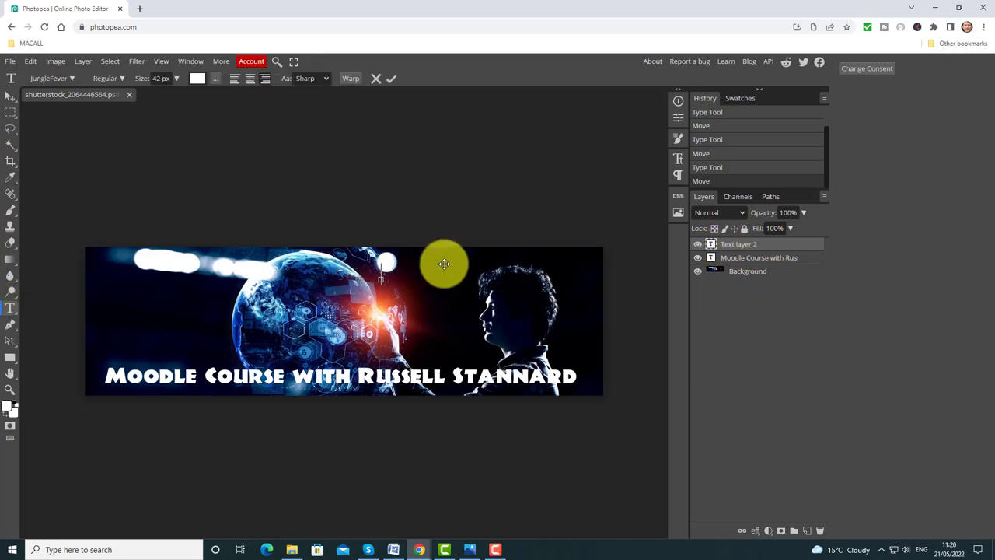
{"action": "type", "text": "Uni"}
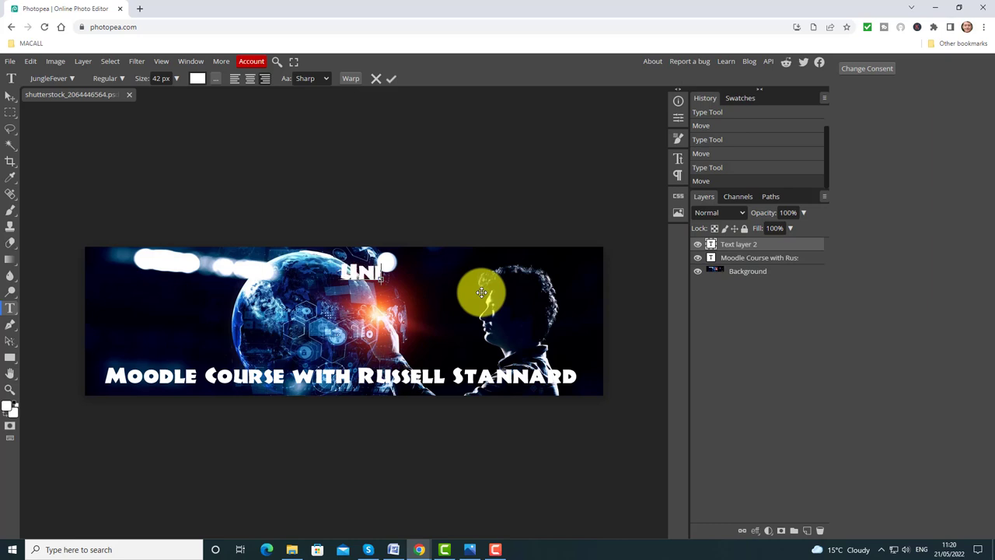
{"action": "type", "text": "versity Name"}
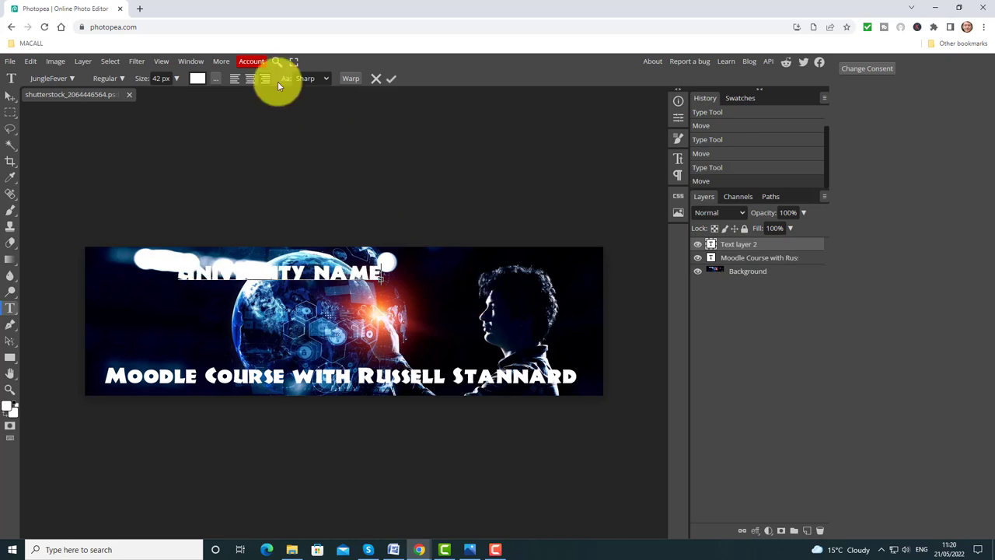
{"action": "left_click", "coordinate": [10, 97]}
{"action": "left_click_drag", "start_coordinate": [232, 275], "coordinate": [151, 319]}
{"action": "left_click_drag", "start_coordinate": [204, 316], "coordinate": [203, 319]}
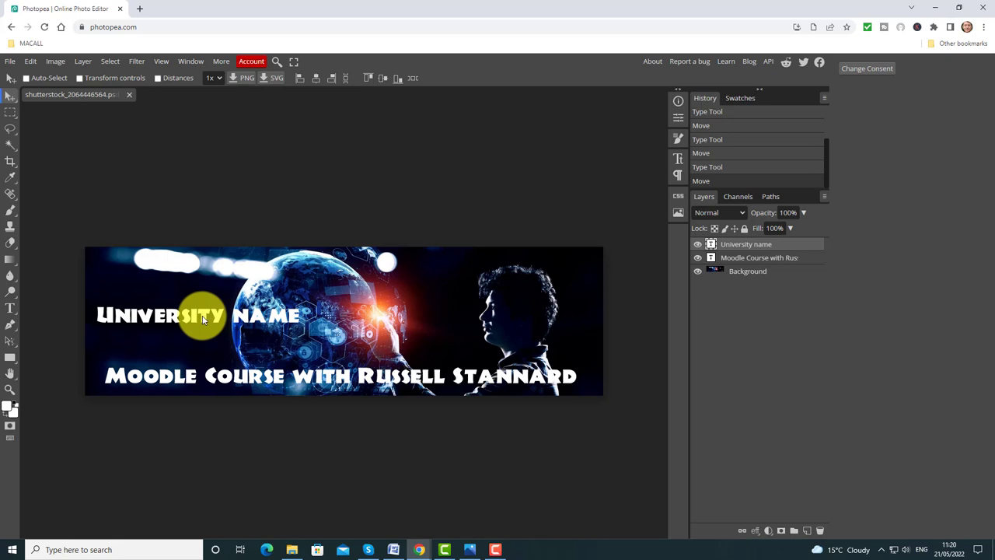
Step: Set the University Name text to the Jura font and move it above the title
{"action": "double_click", "coordinate": [203, 319]}
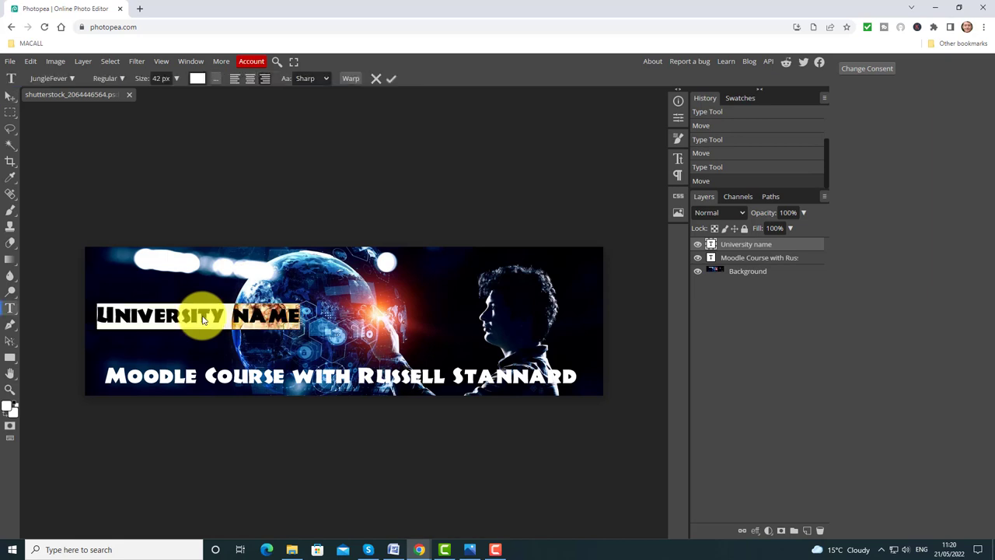
{"action": "left_click", "coordinate": [73, 80]}
{"action": "left_click", "coordinate": [49, 227]}
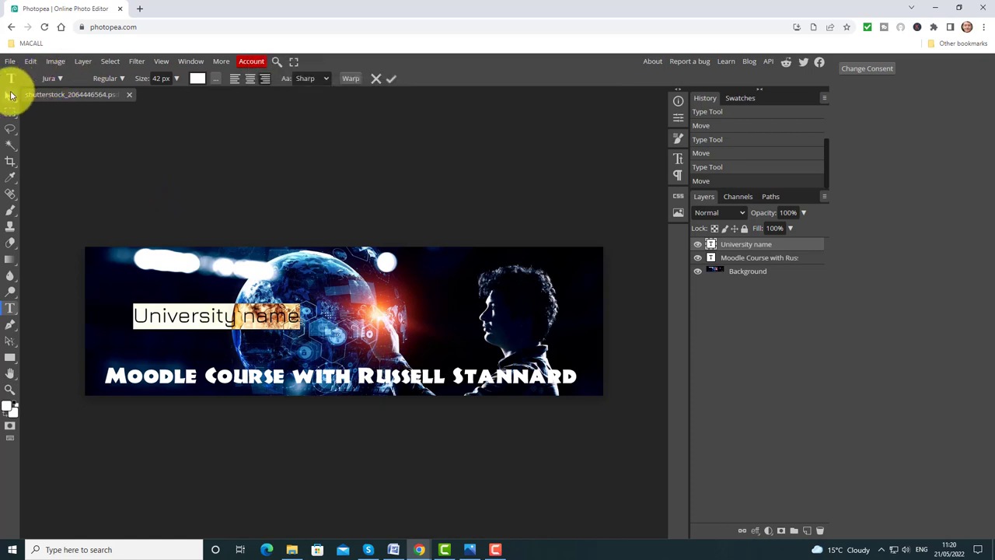
{"action": "left_click", "coordinate": [10, 95]}
{"action": "left_click_drag", "start_coordinate": [185, 315], "coordinate": [481, 265]}
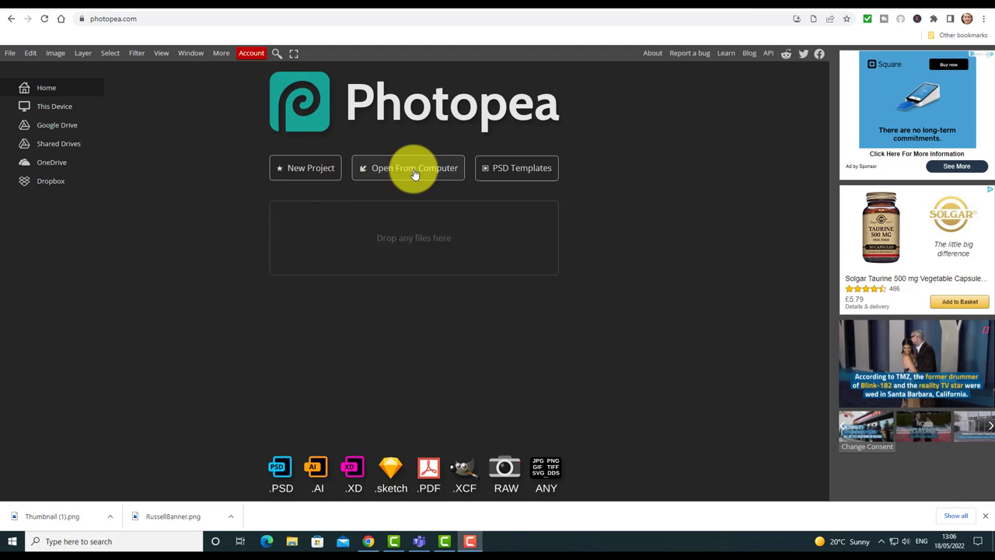
Step: Create a new 800 × 15 px document with a pure red (ff0000) background
{"action": "left_click", "coordinate": [296, 173]}
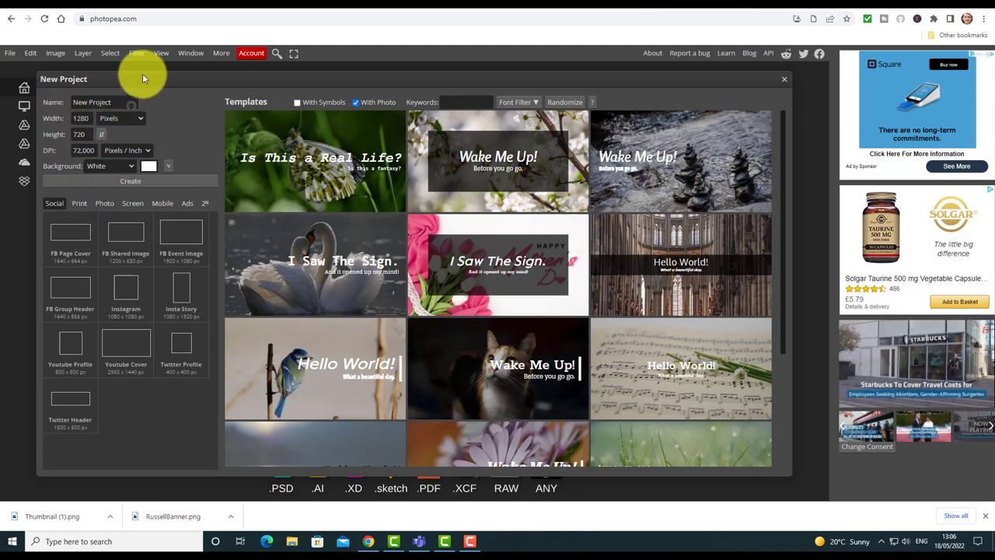
{"action": "left_click", "coordinate": [88, 118]}
{"action": "key", "text": "Tab"}
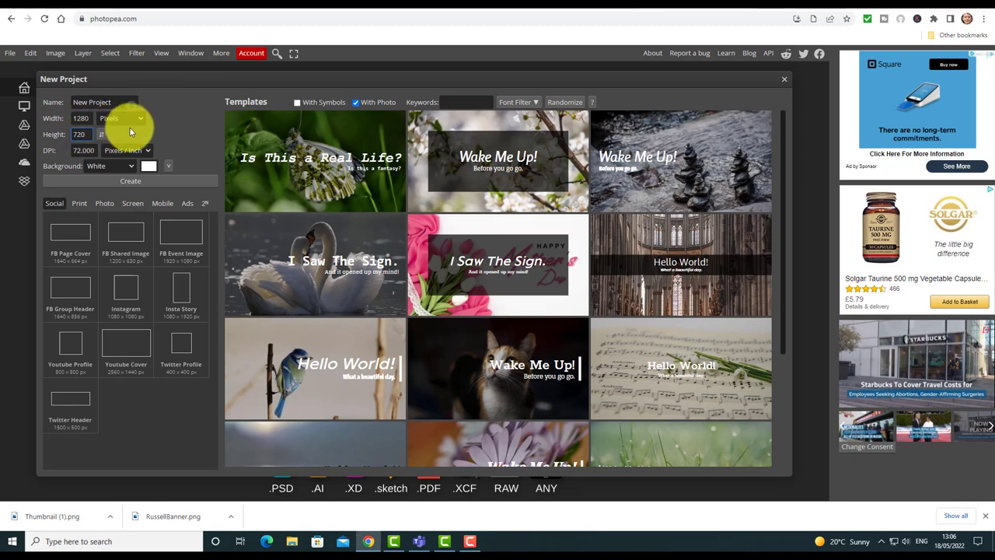
{"action": "key", "text": "BackSpace"}
{"action": "key", "text": "BackSpace"}
{"action": "key", "text": "BackSpace"}
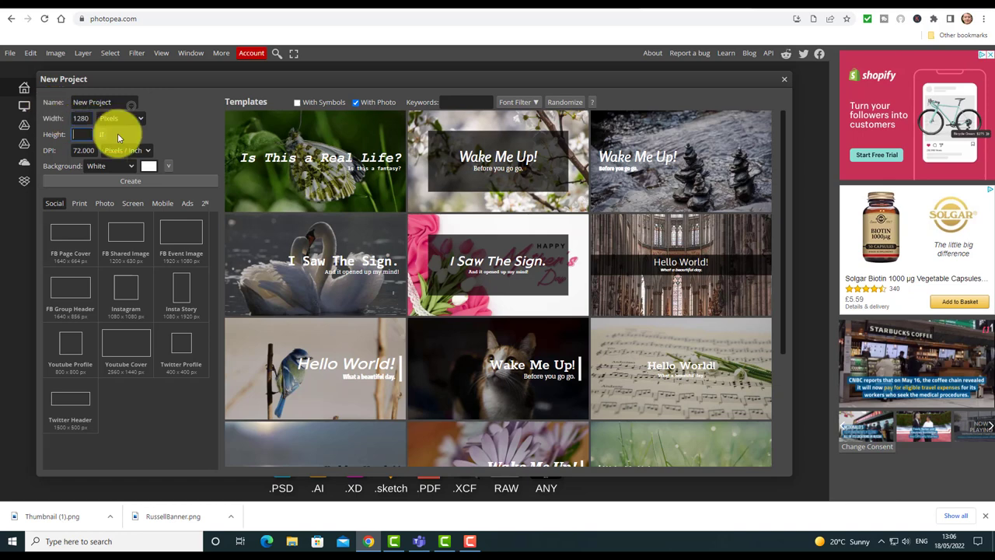
{"action": "type", "text": "15"}
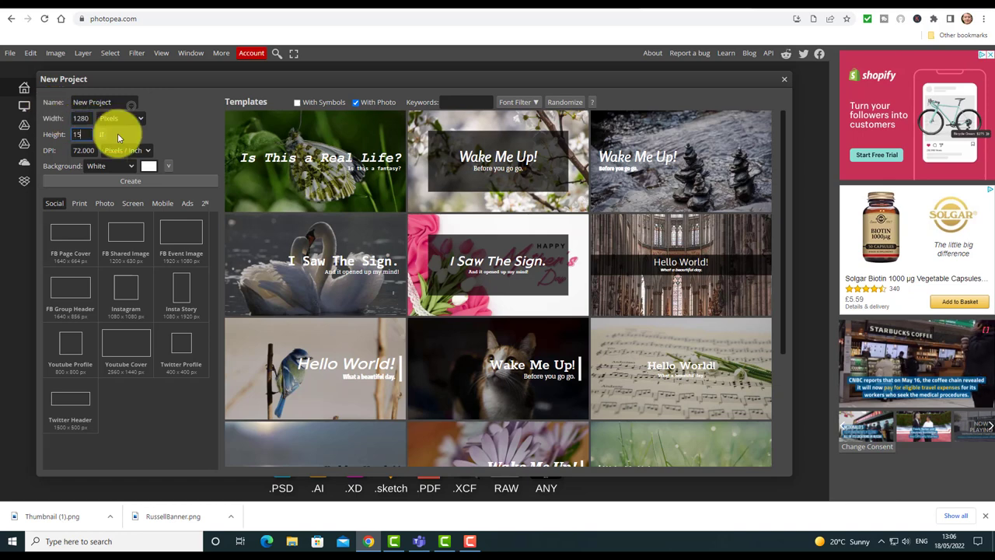
{"action": "double_click", "coordinate": [81, 118]}
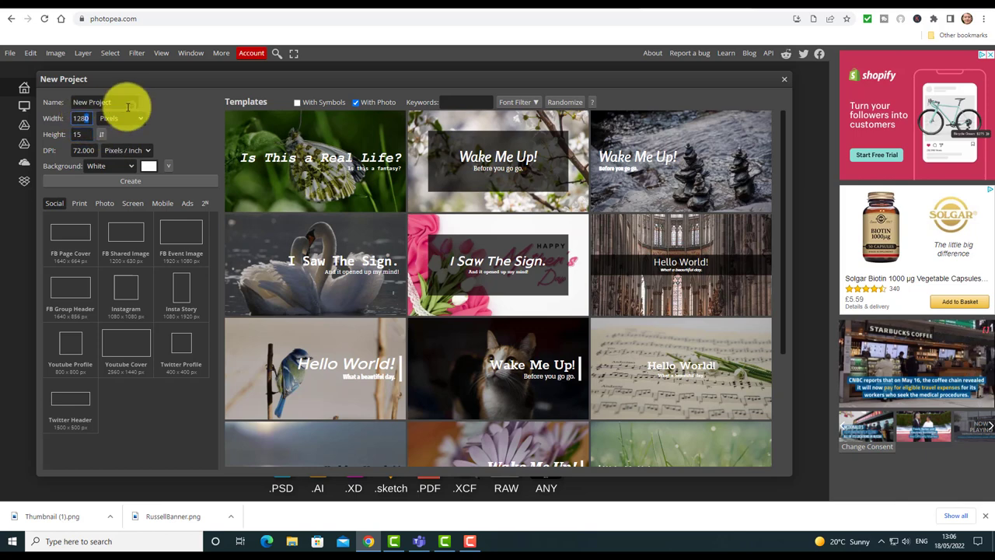
{"action": "key", "text": "BackSpace"}
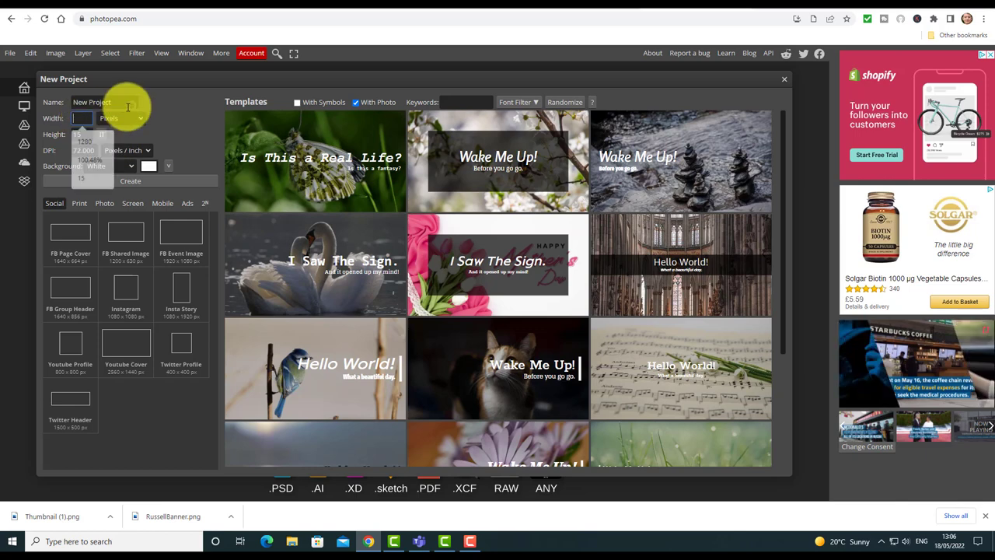
{"action": "type", "text": "800"}
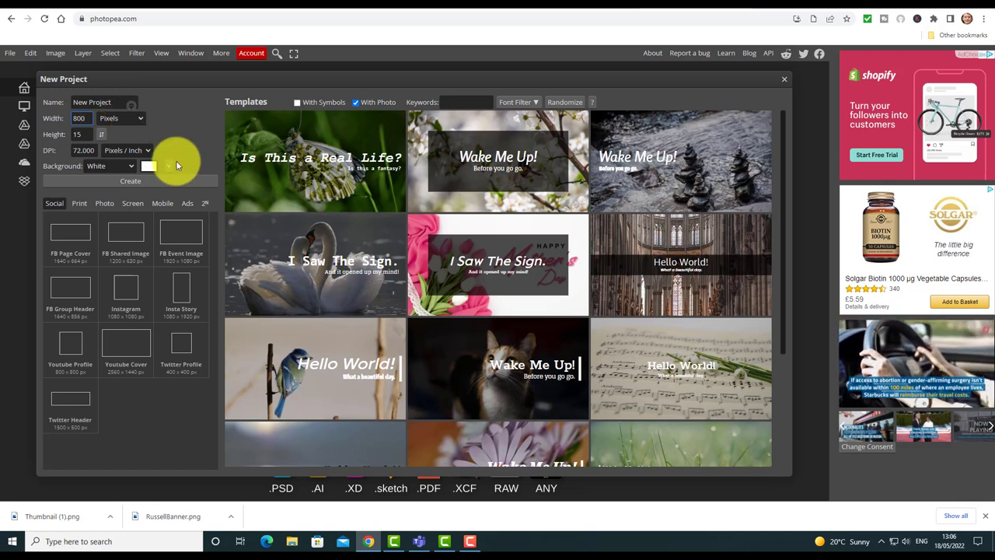
{"action": "left_click", "coordinate": [149, 166]}
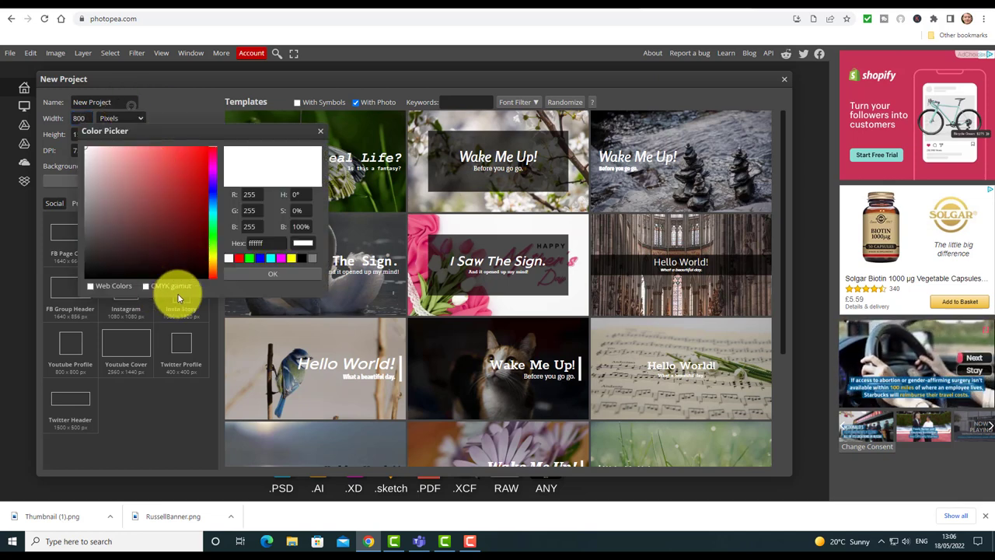
{"action": "left_click", "coordinate": [239, 259]}
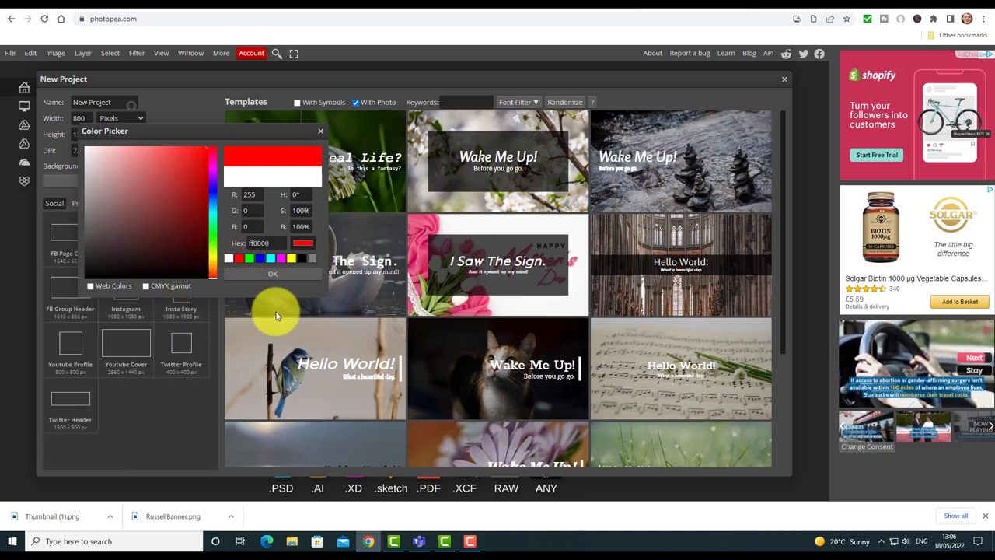
{"action": "left_click", "coordinate": [271, 274]}
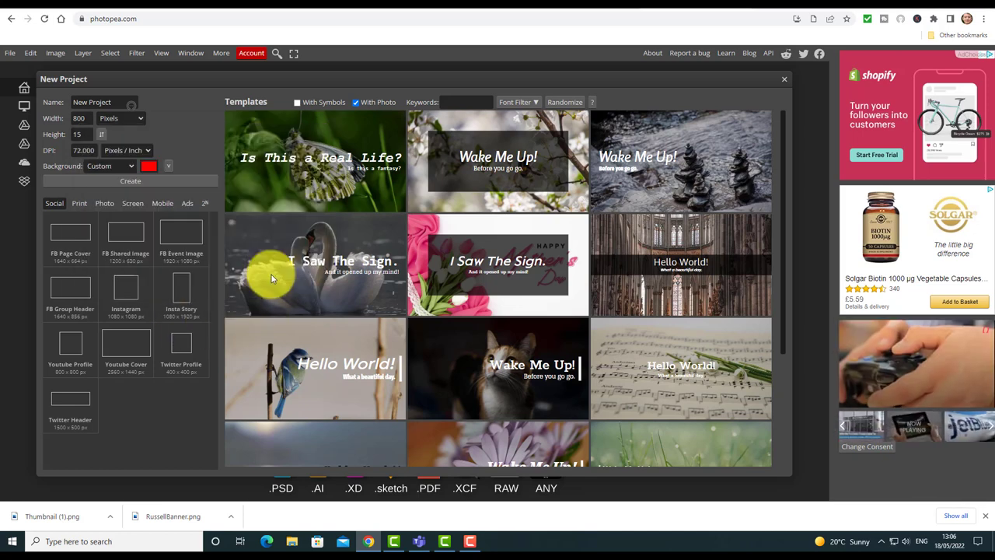
{"action": "left_click", "coordinate": [130, 182]}
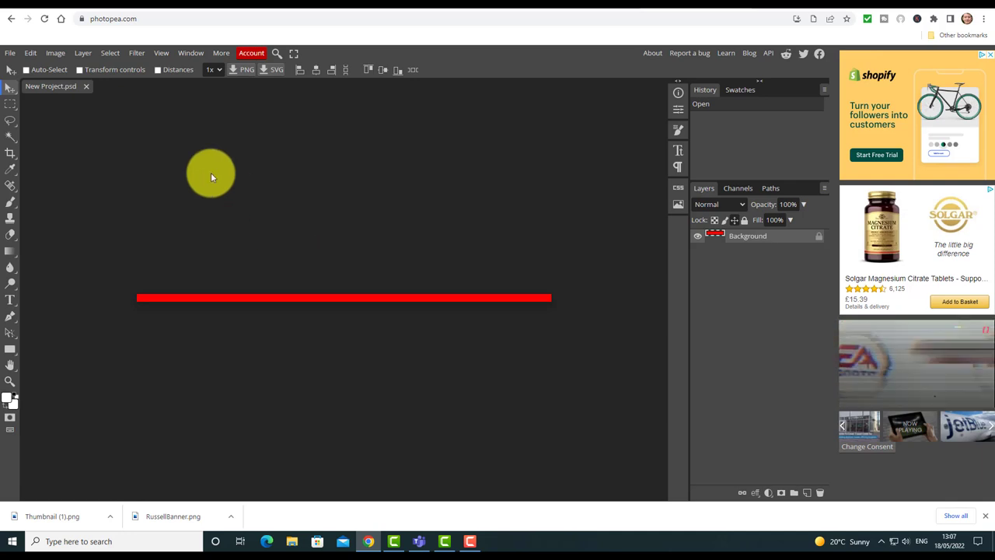
Step: Export the red strip as a PNG, setting the file name in Save for web
{"action": "left_click", "coordinate": [10, 52]}
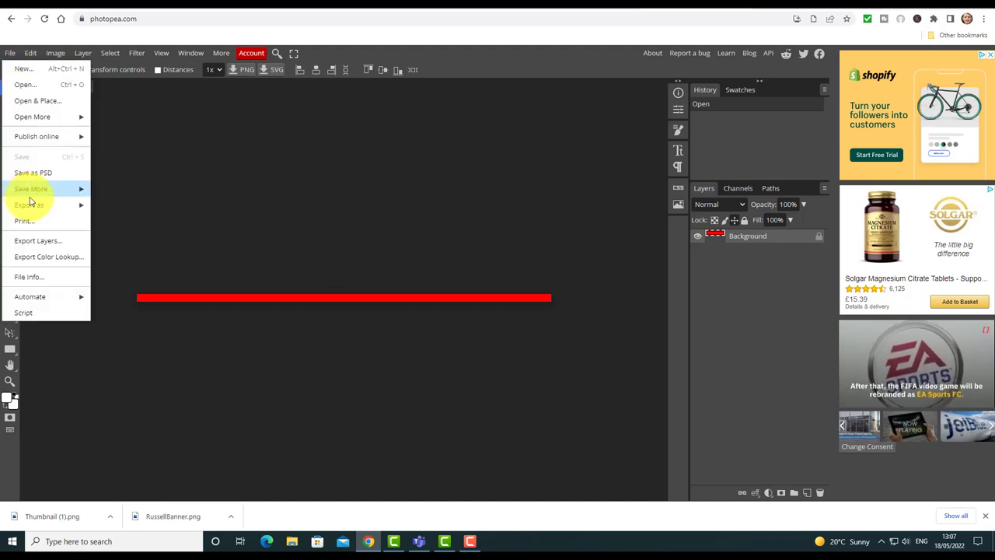
{"action": "mouse_move", "coordinate": [38, 202]}
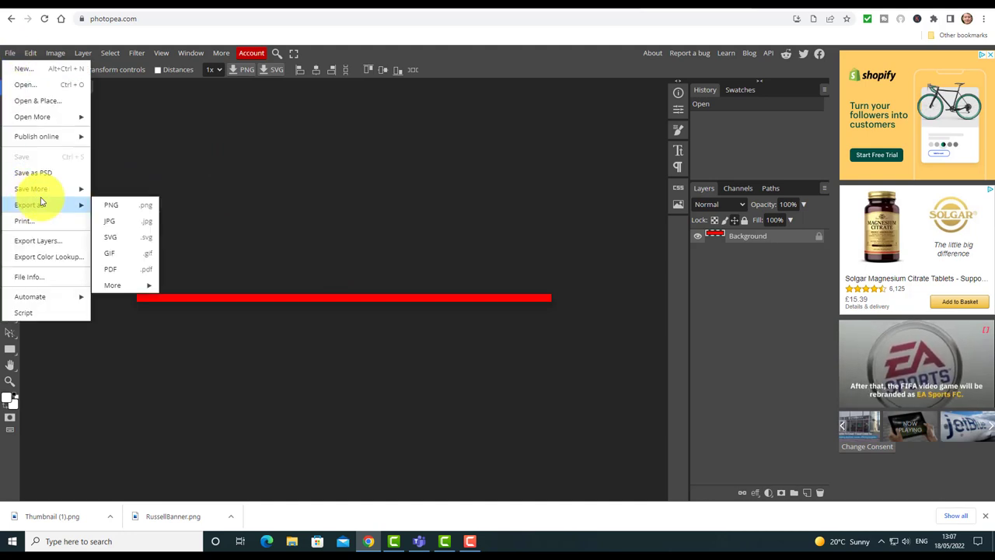
{"action": "left_click", "coordinate": [118, 204]}
{"action": "left_click", "coordinate": [412, 165]}
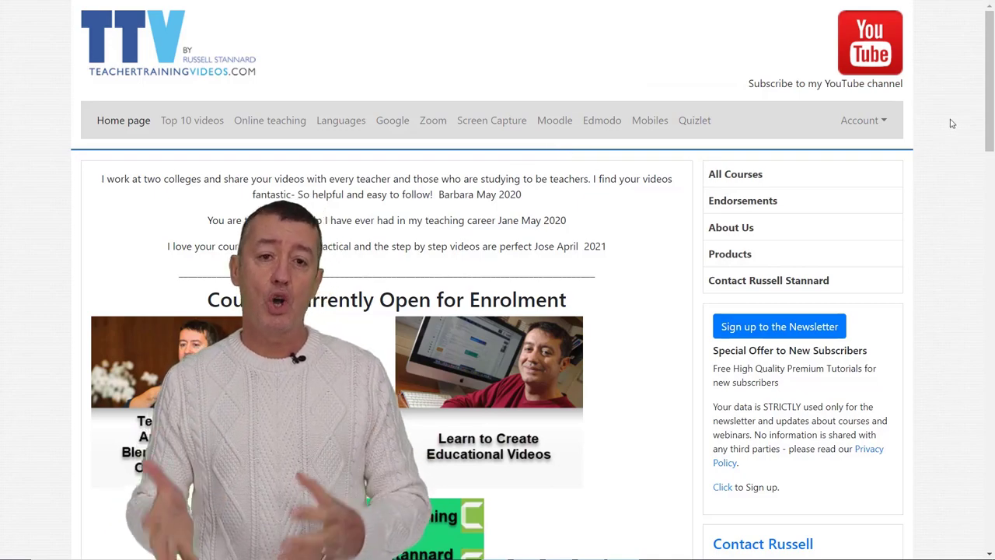
Step: Scroll the teachertrainingvideos.com homepage down to the Contact section with online tutoring and face-to-face training
{"action": "left_click_drag", "start_coordinate": [985, 105], "coordinate": [989, 191]}
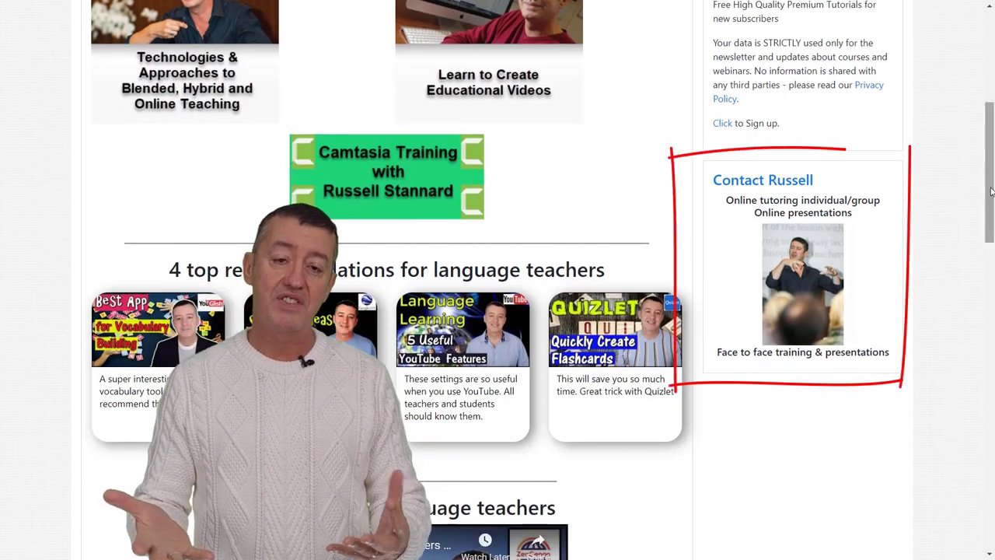